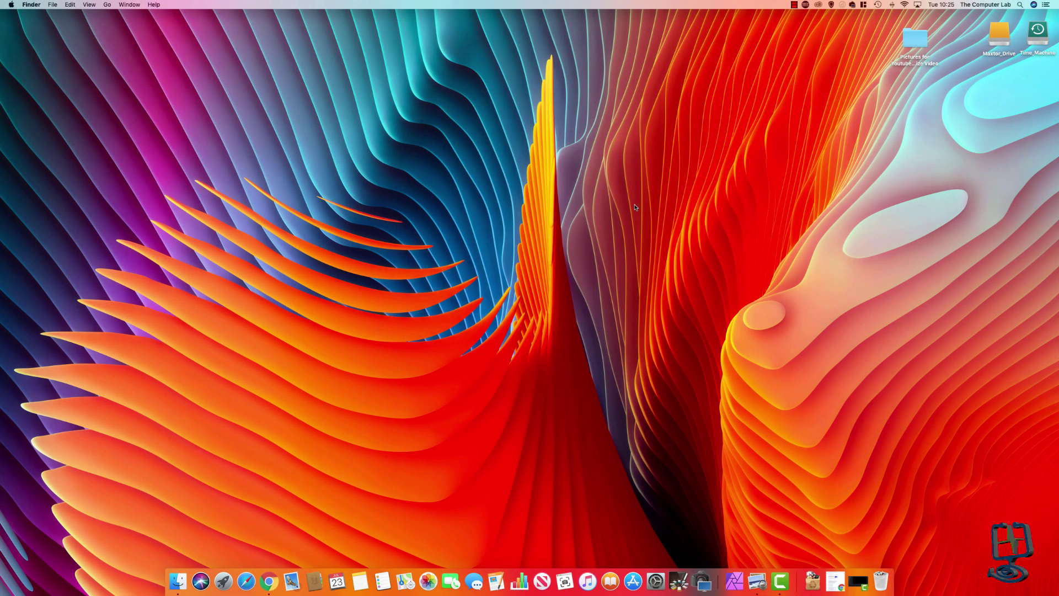
# Open the Pictures for Youtube Resize Video folder on the desktop, preview several photos, and check the dimensions of IMG_3238.JPG
pyautogui.doubleClick(917, 40)
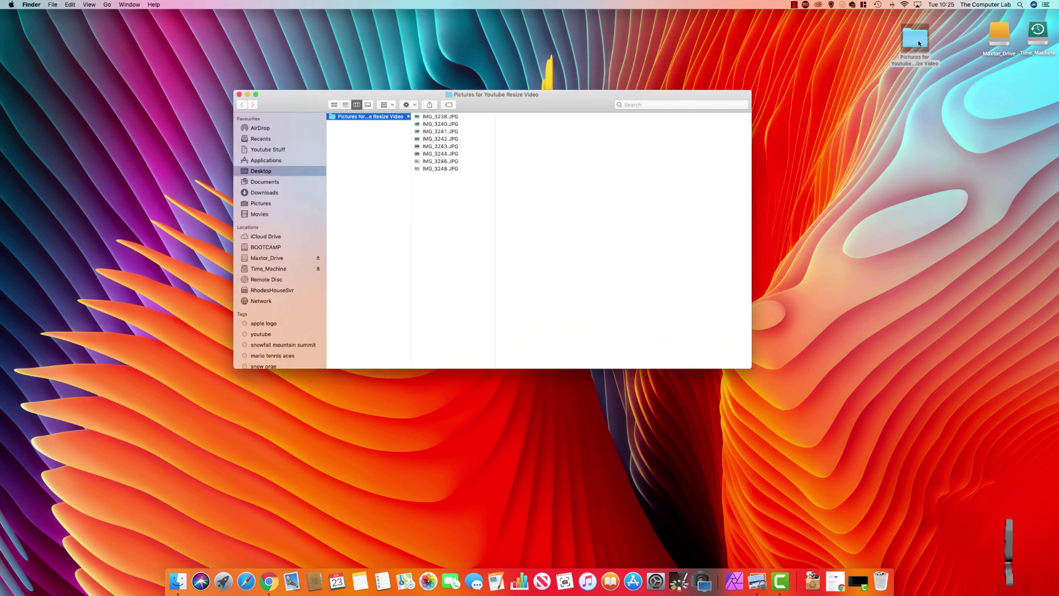
pyautogui.click(437, 117)
pyautogui.click(439, 146)
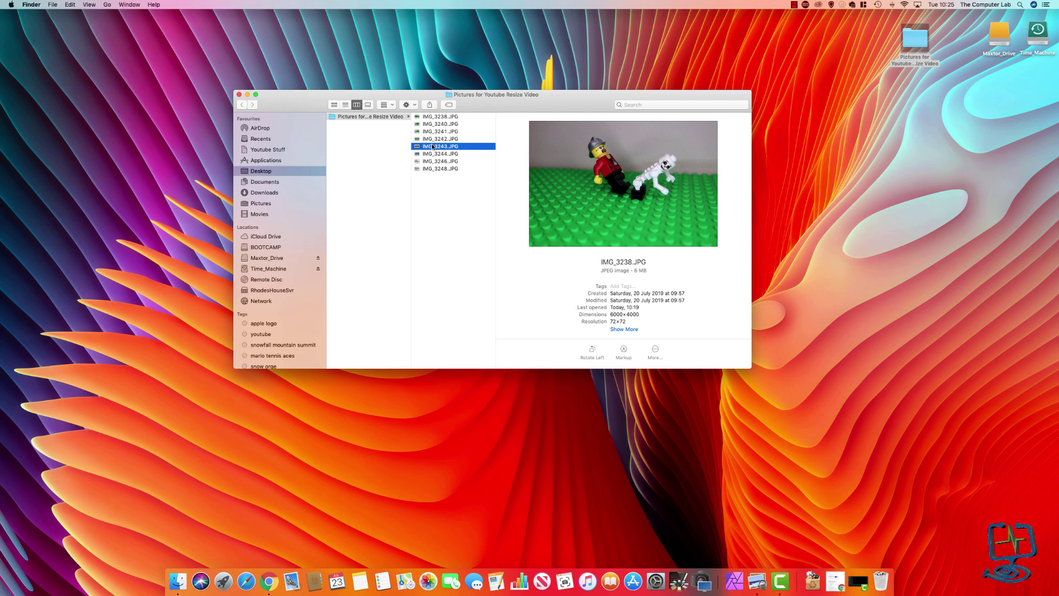
pyautogui.click(438, 168)
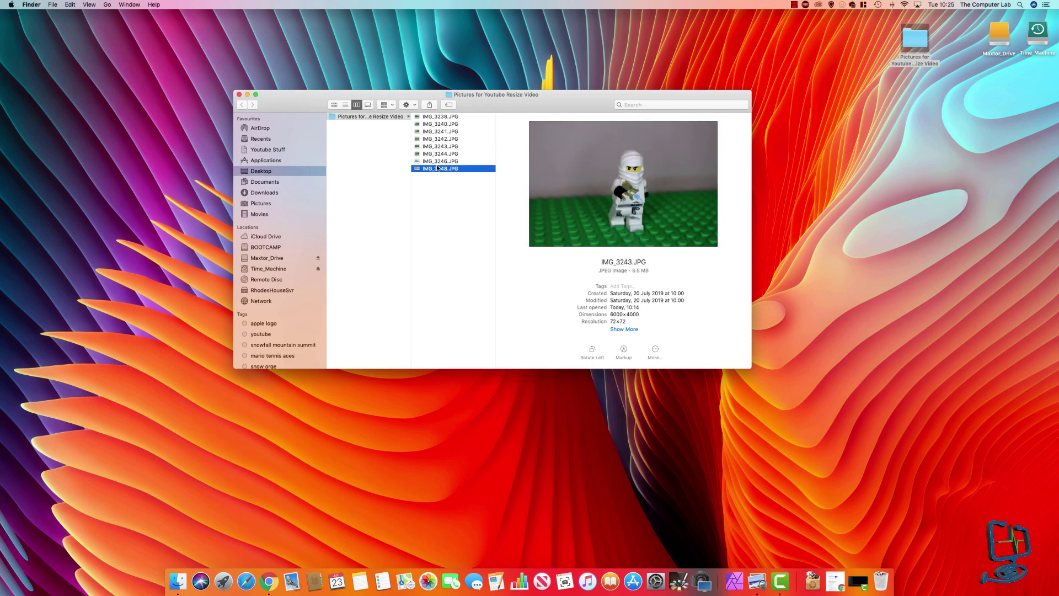
pyautogui.click(444, 118)
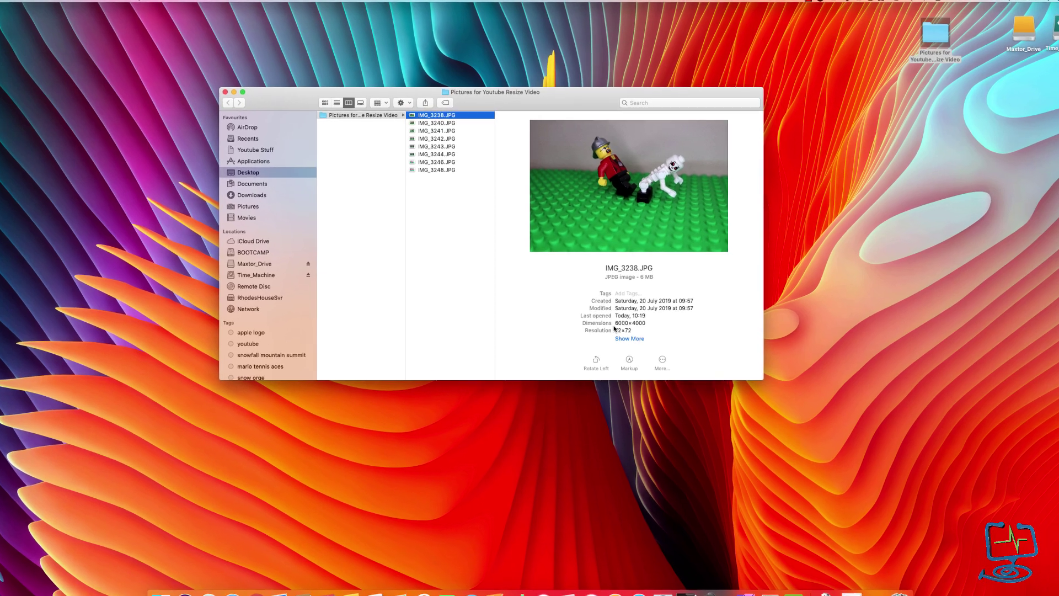
pyautogui.moveTo(615, 323); pyautogui.dragTo(678, 332)
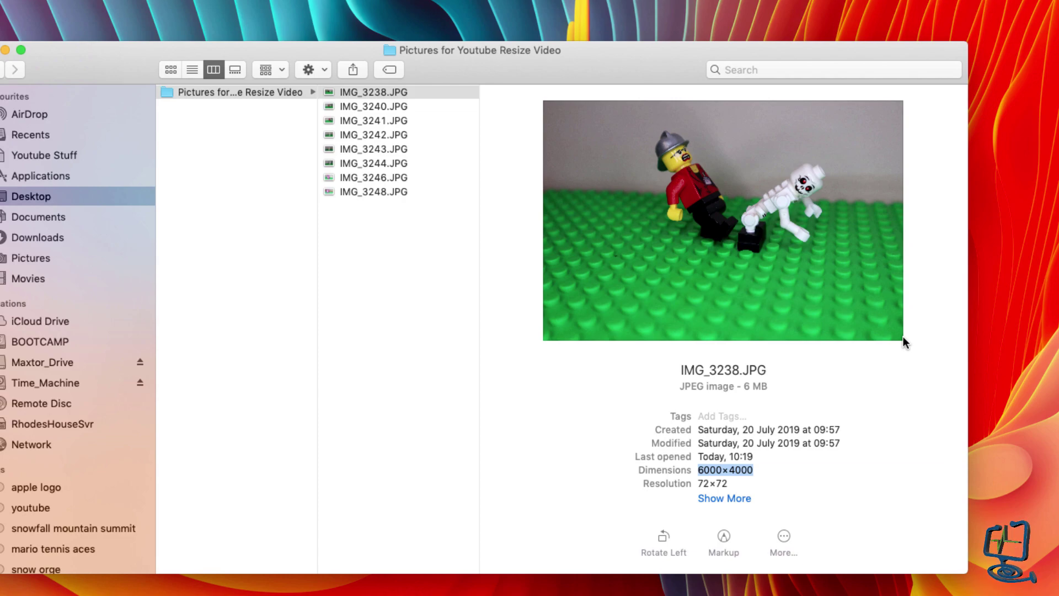
pyautogui.click(705, 480)
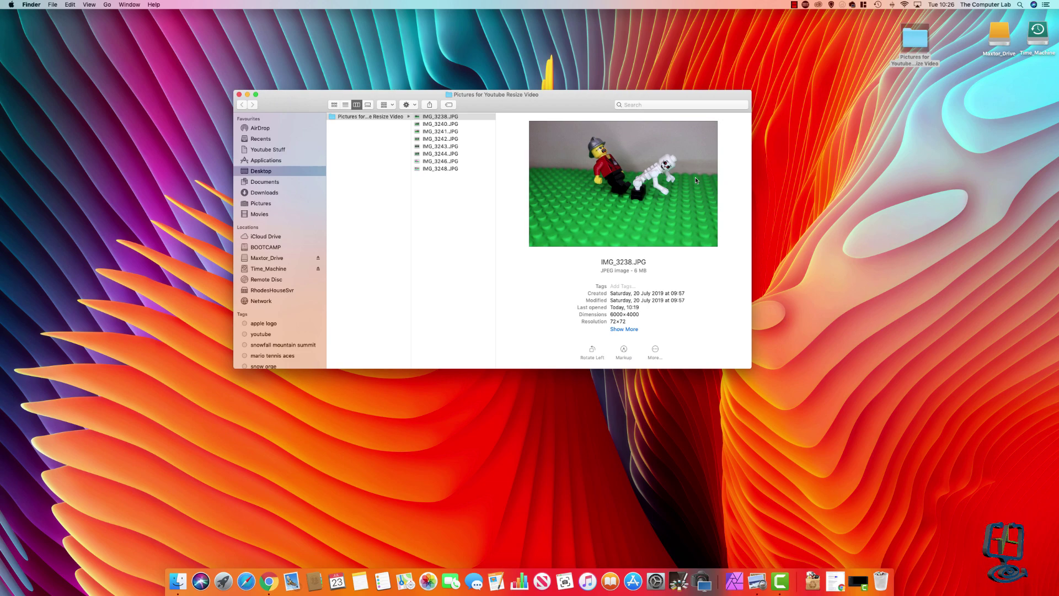
# Open IMG_3238.JPG from the folder in Preview and move its window toward the middle of the desktop
pyautogui.moveTo(517, 95); pyautogui.dragTo(520, 81)
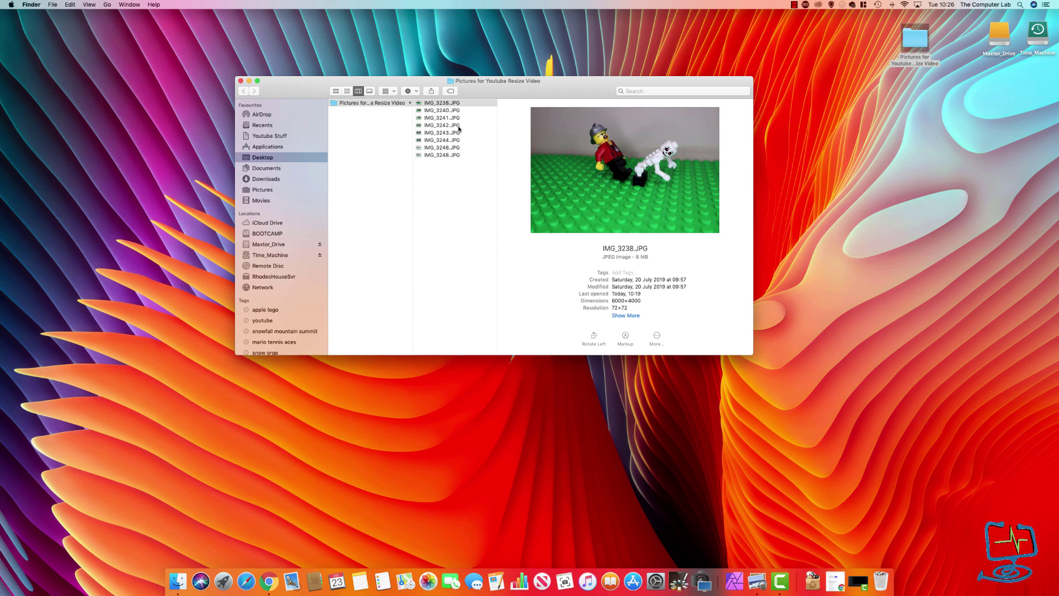
pyautogui.click(444, 110)
pyautogui.click(444, 103)
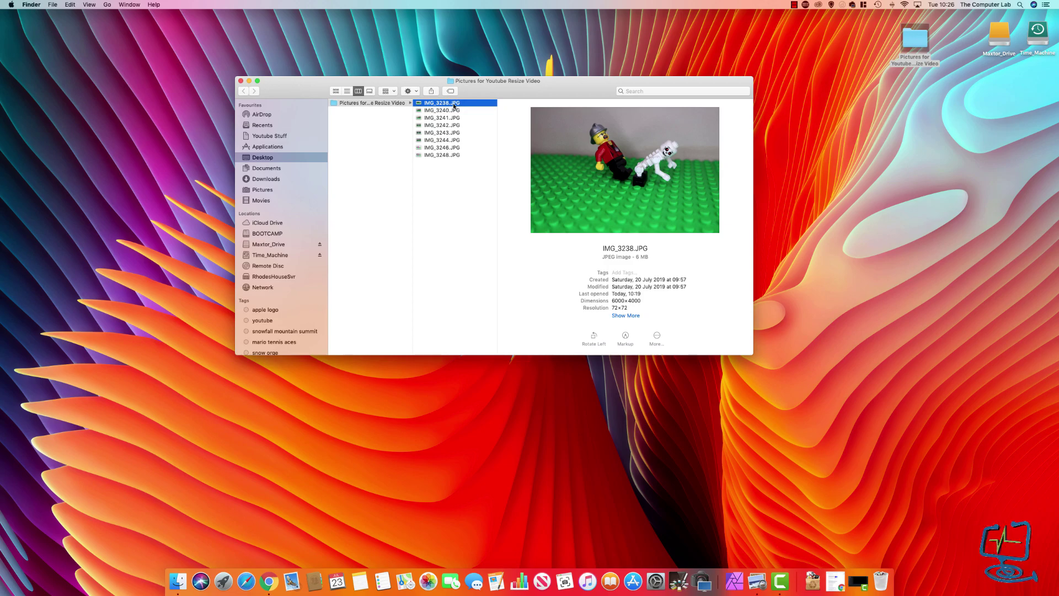
pyautogui.rightClick(471, 102)
pyautogui.moveTo(531, 114)
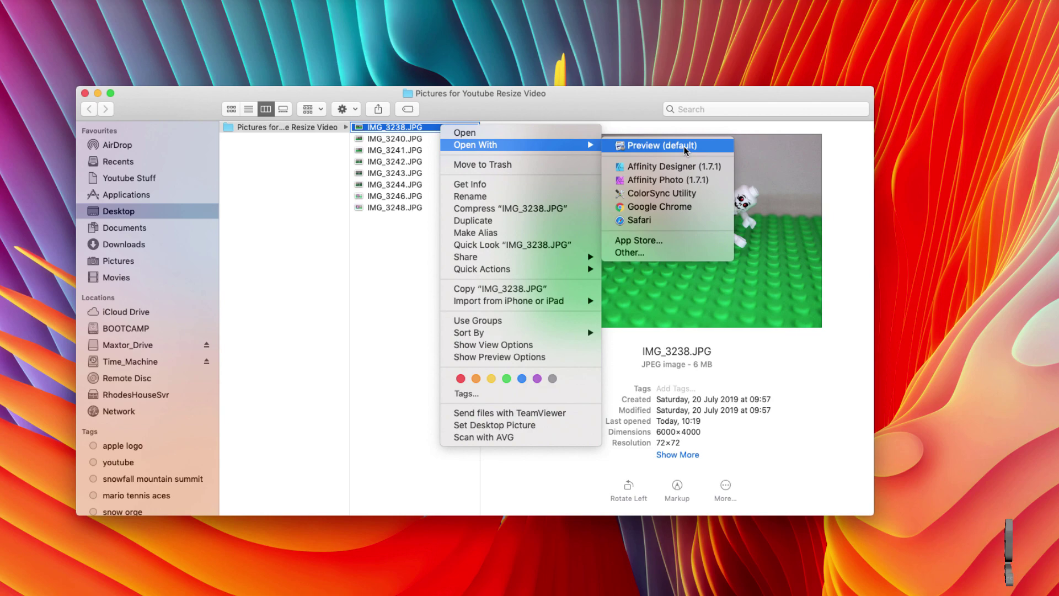
pyautogui.click(379, 215)
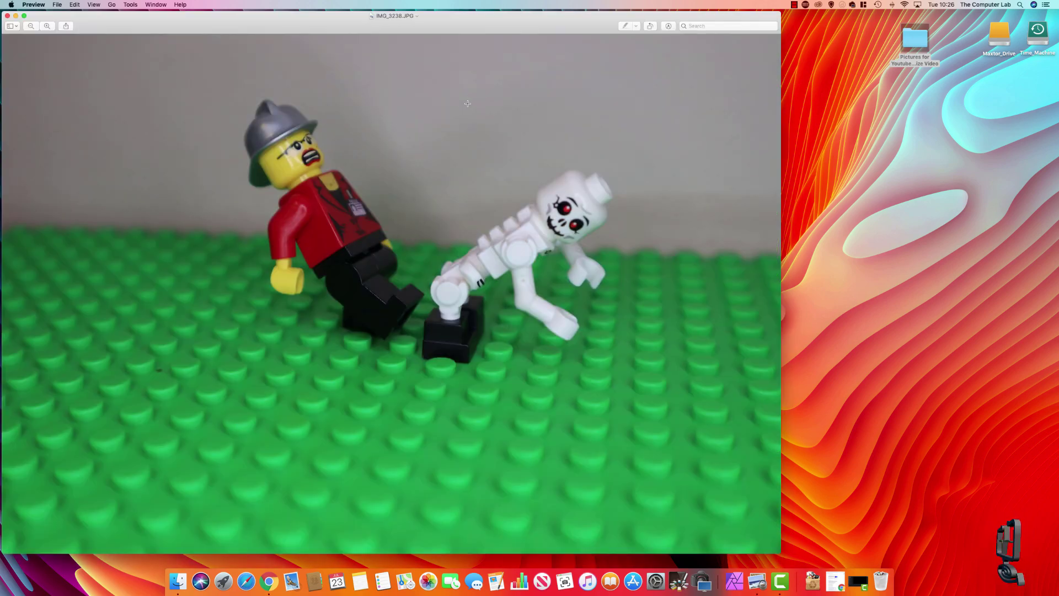
pyautogui.moveTo(347, 34); pyautogui.dragTo(462, 26)
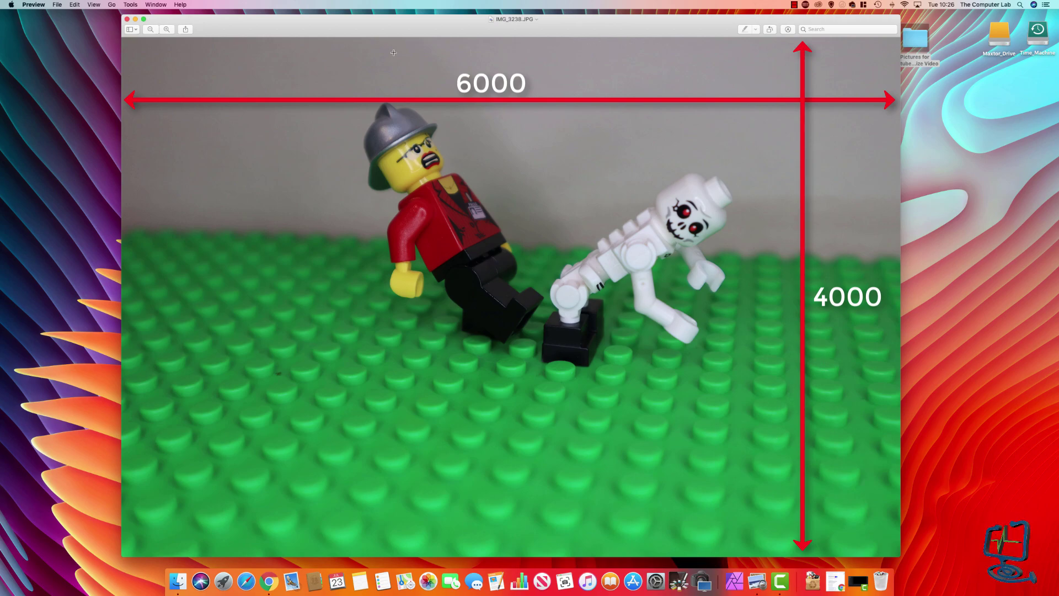
# Open the Adjust Size settings for the image and review the available fit presets and measurement units
pyautogui.click(131, 4)
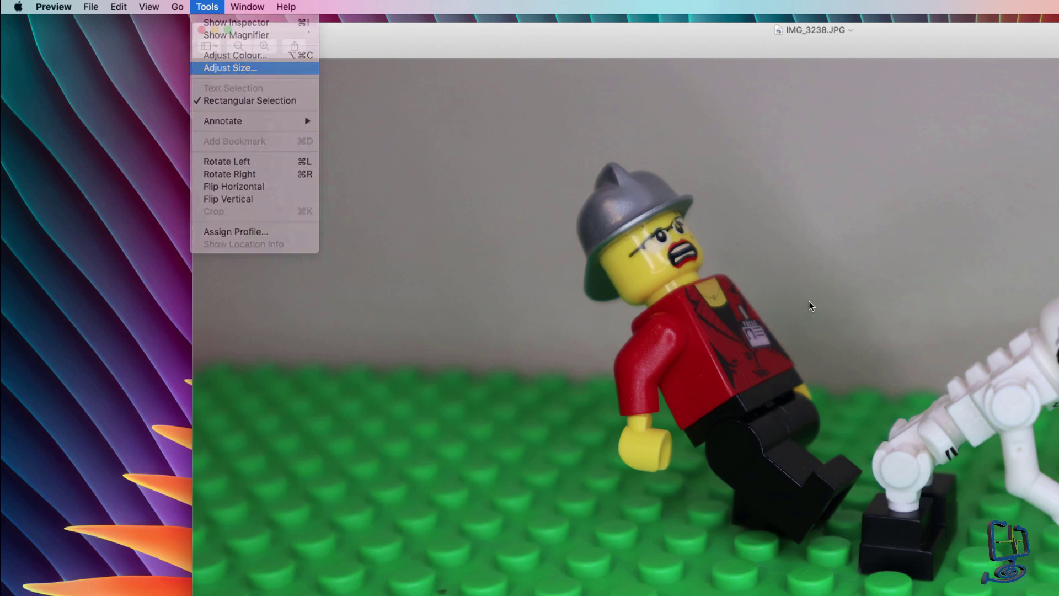
pyautogui.click(226, 68)
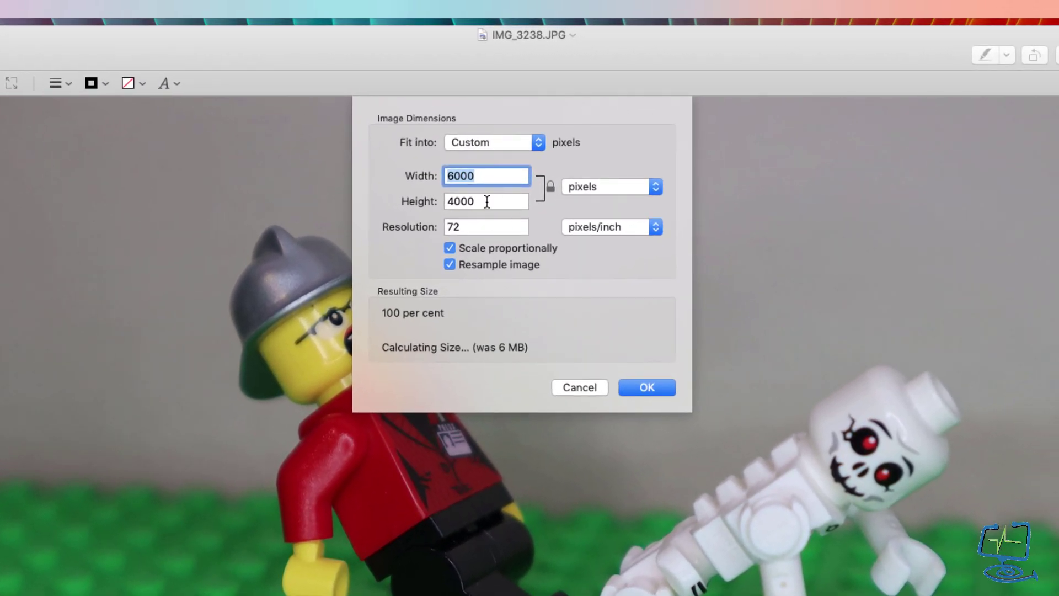
pyautogui.click(487, 201)
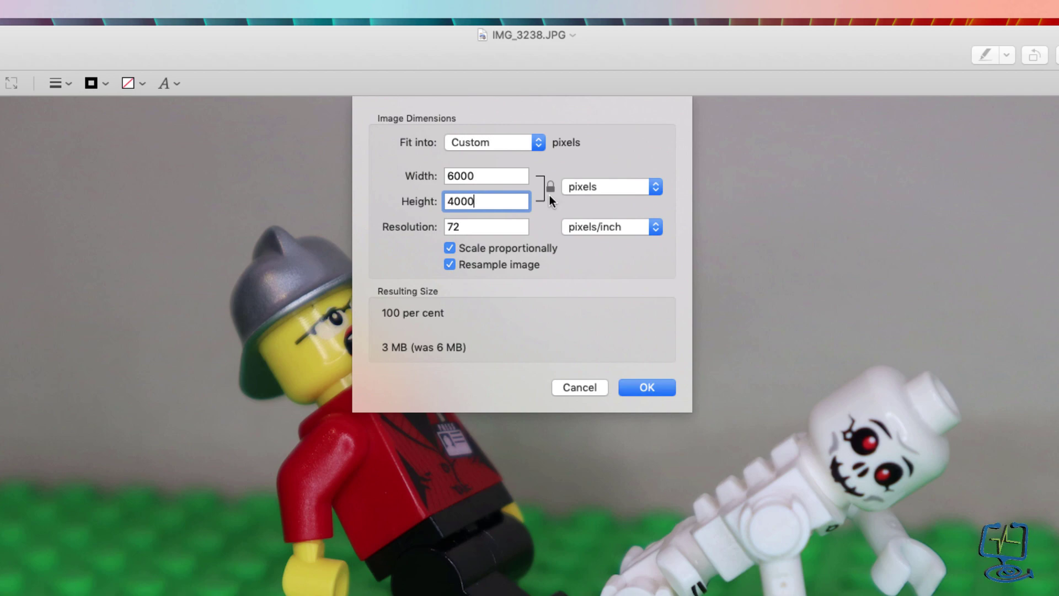
pyautogui.click(537, 142)
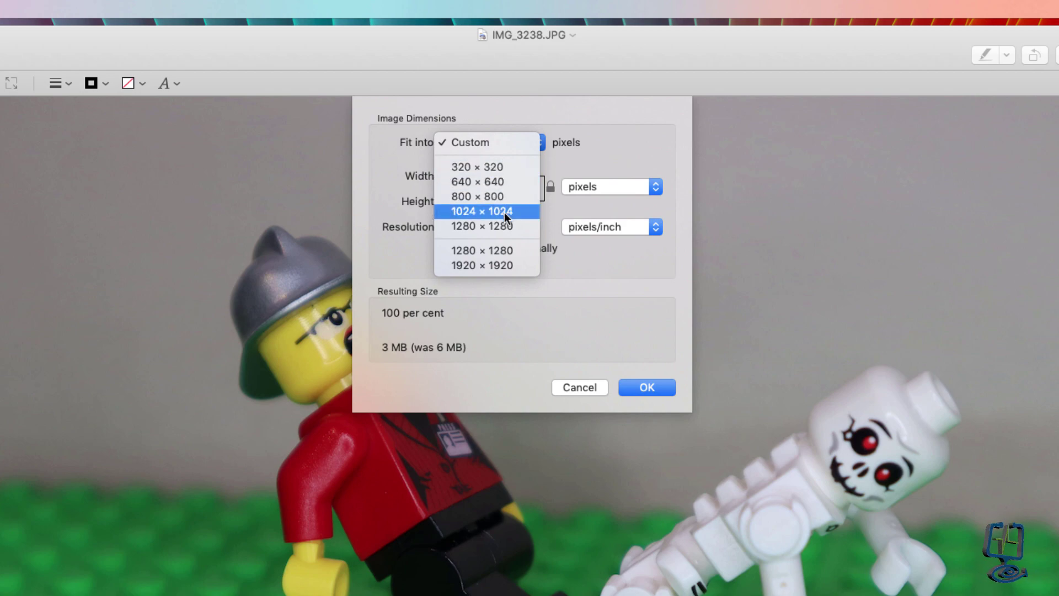
pyautogui.click(572, 213)
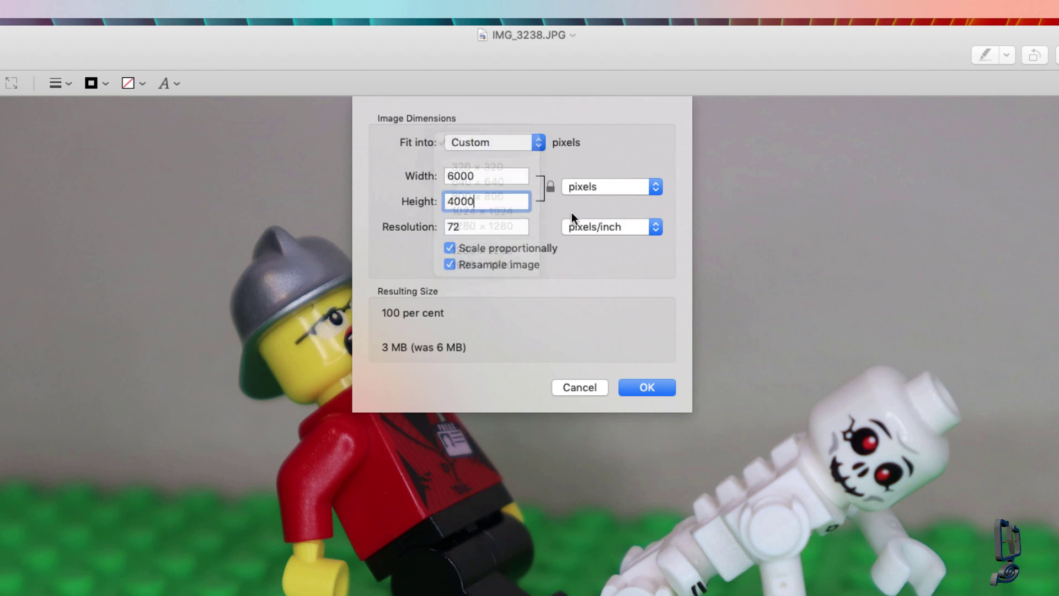
pyautogui.click(601, 183)
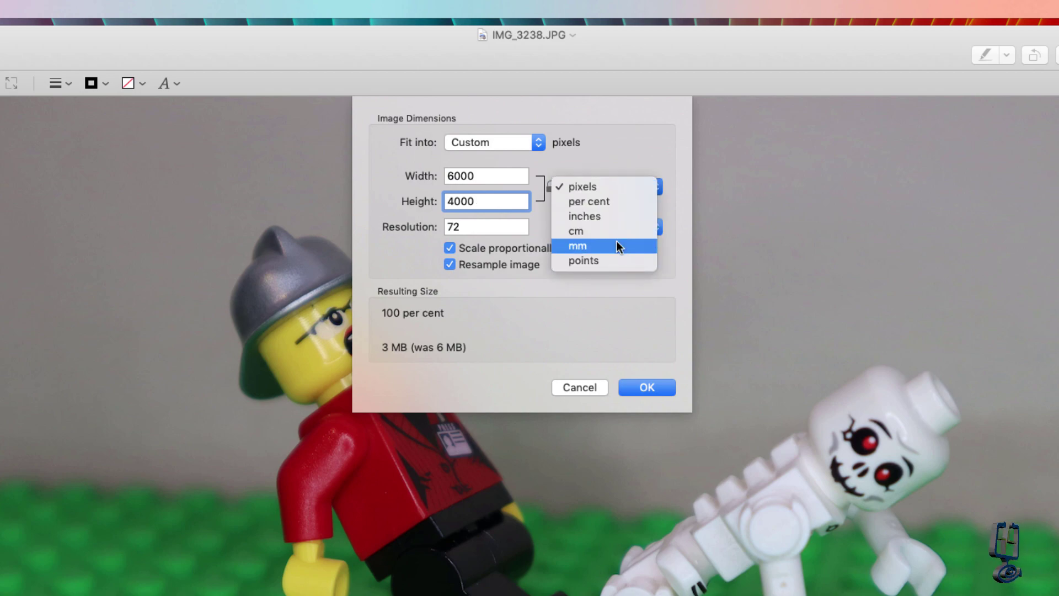
pyautogui.click(625, 156)
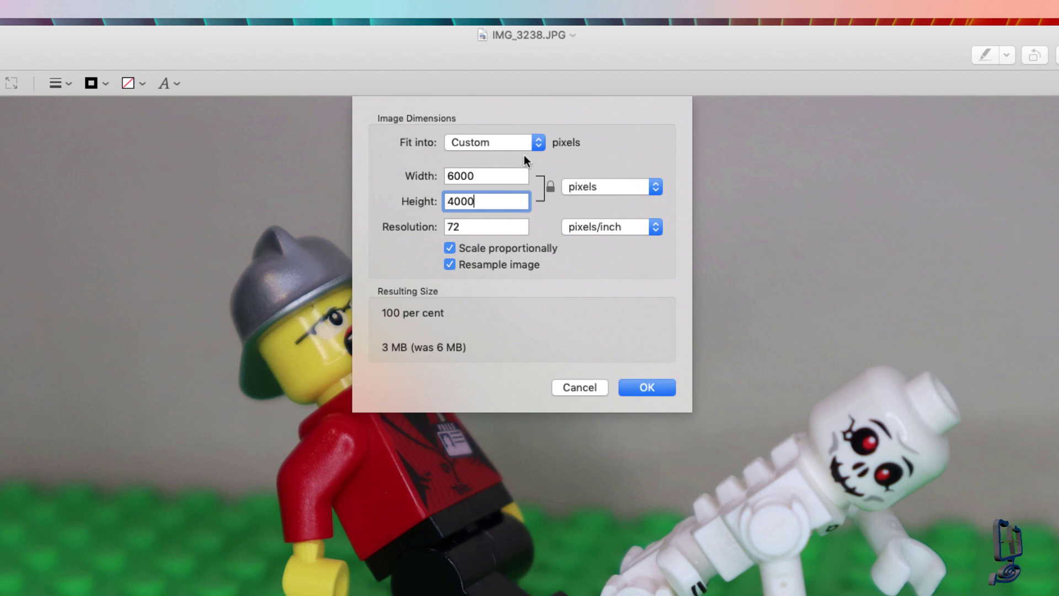
# Try fitting the image into 800 × 800 and 1024 × 1024 pixels, and cancel the resize
pyautogui.click(537, 141)
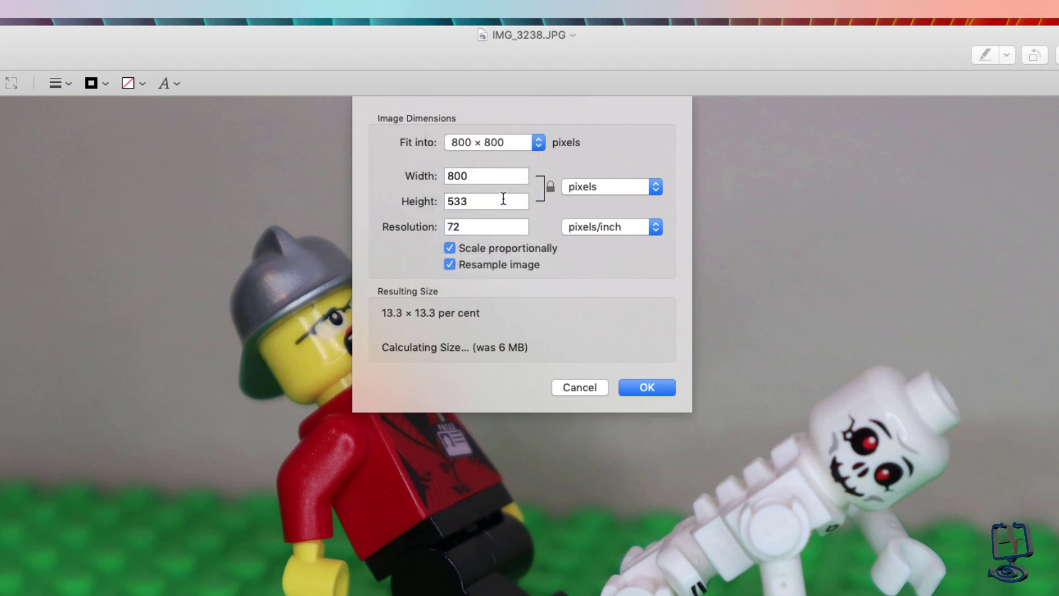
pyautogui.click(482, 175)
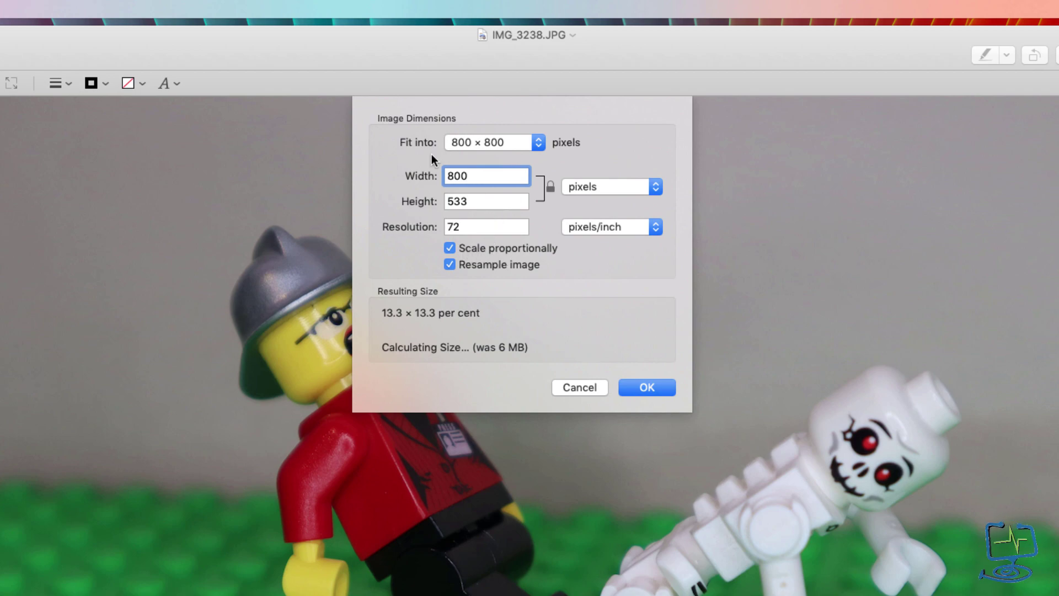
pyautogui.click(540, 142)
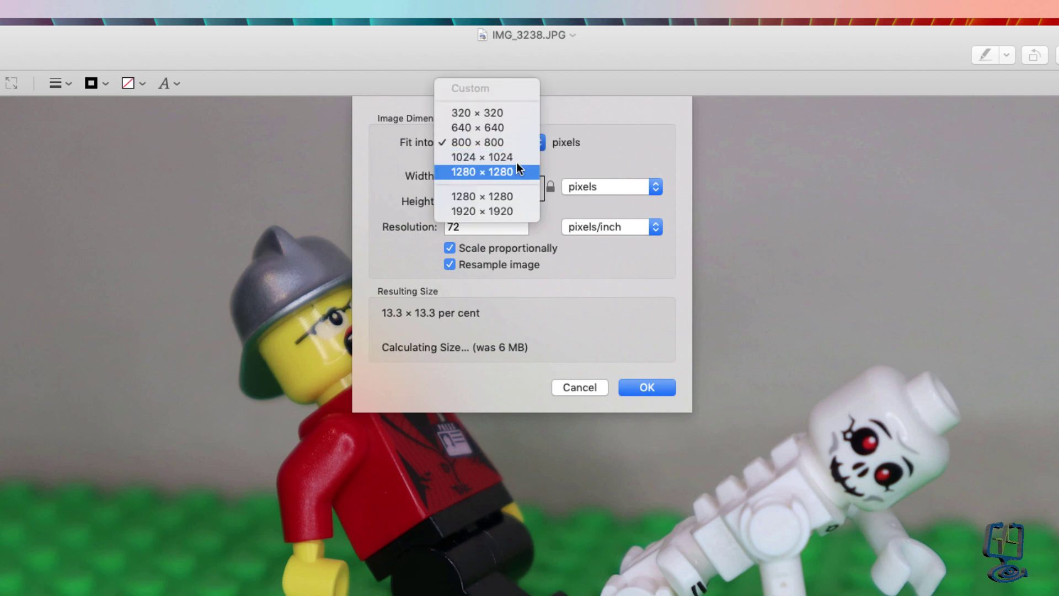
pyautogui.click(523, 157)
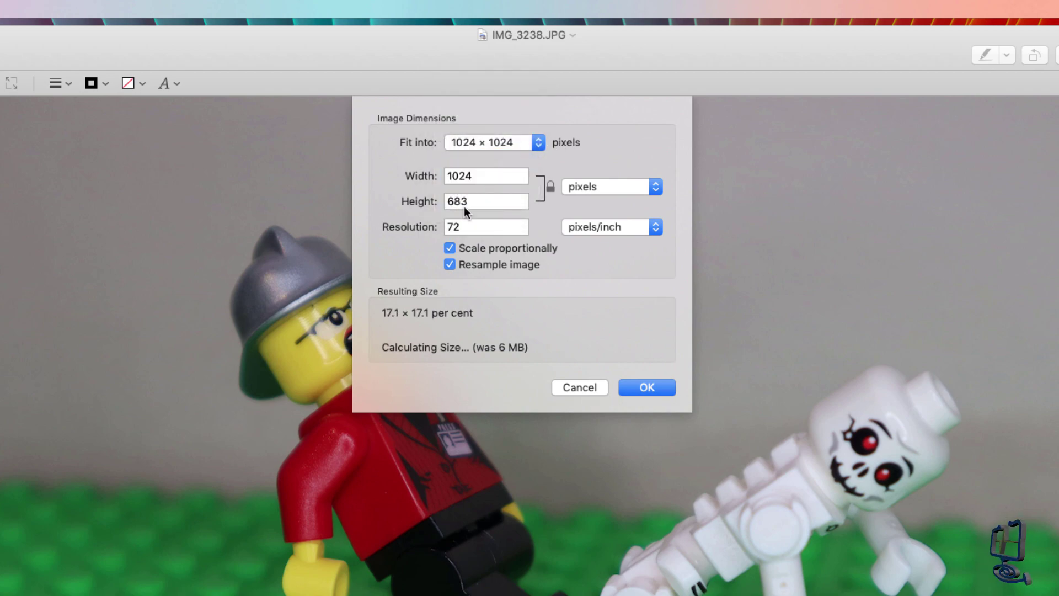
pyautogui.click(531, 141)
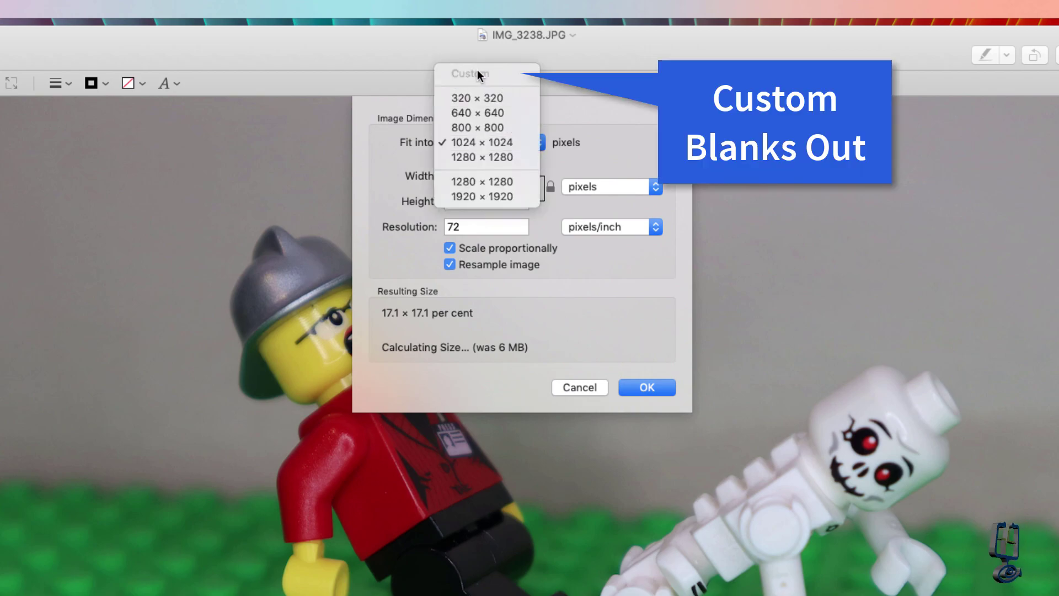
pyautogui.click(588, 330)
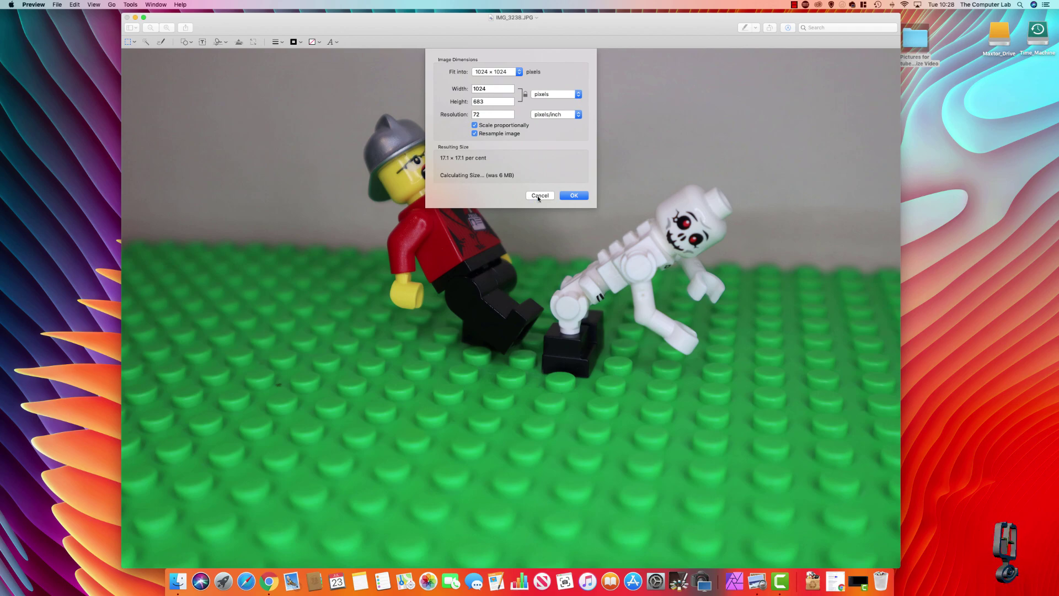
pyautogui.click(538, 195)
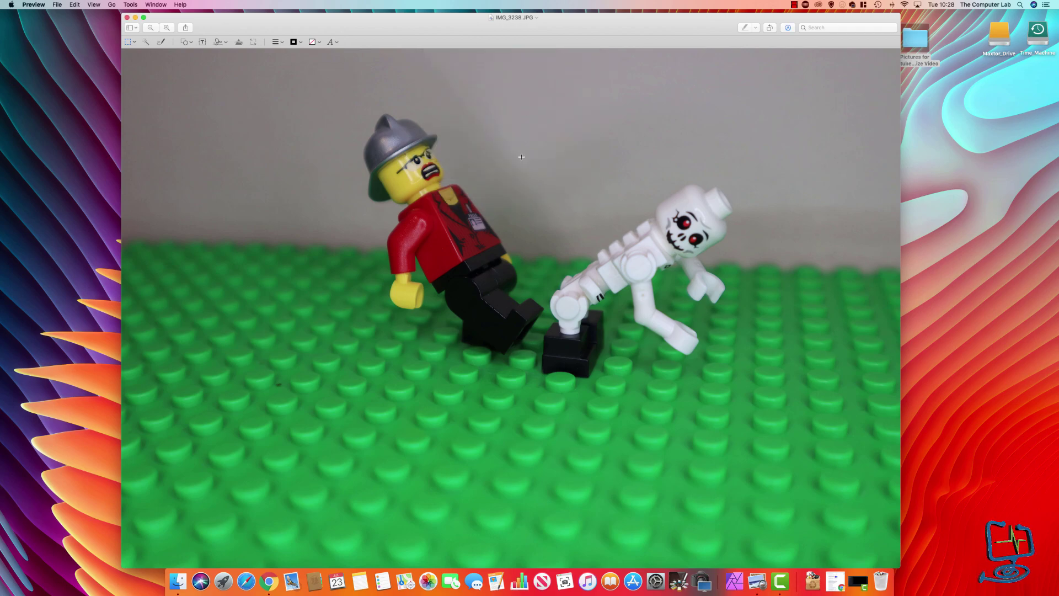
# Resize IMG_3238.JPG proportionally to a width of 1920 pixels and close the image
pyautogui.click(130, 6)
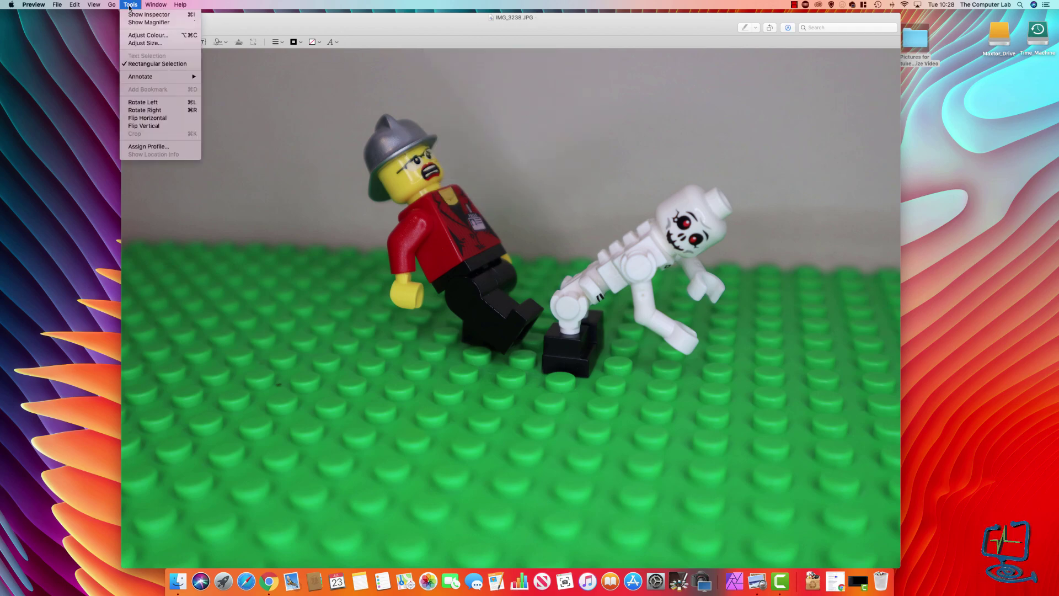
pyautogui.click(144, 43)
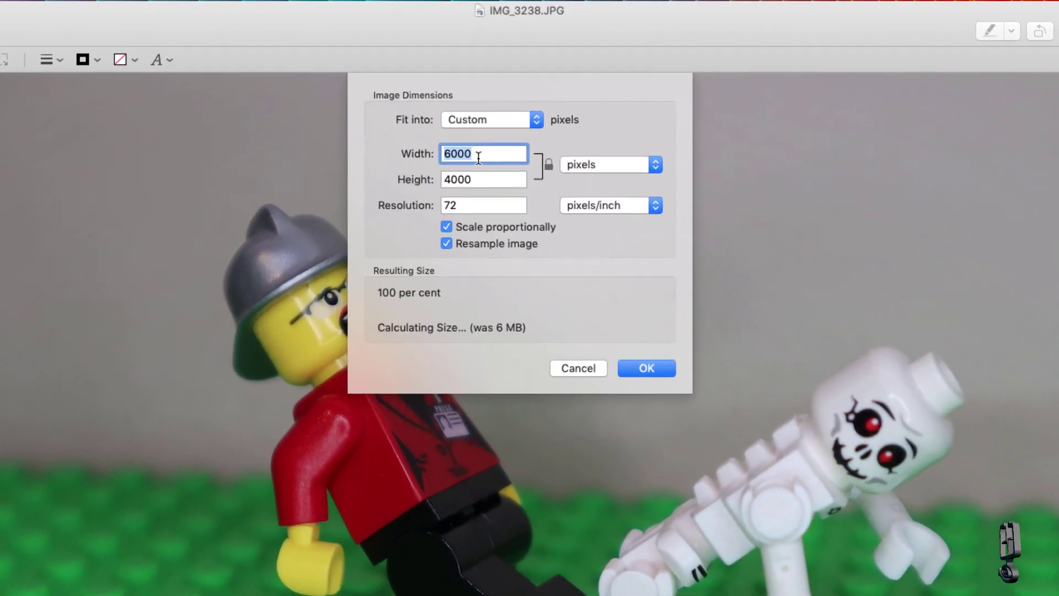
pyautogui.click(490, 88)
pyautogui.moveTo(477, 157); pyautogui.dragTo(400, 160)
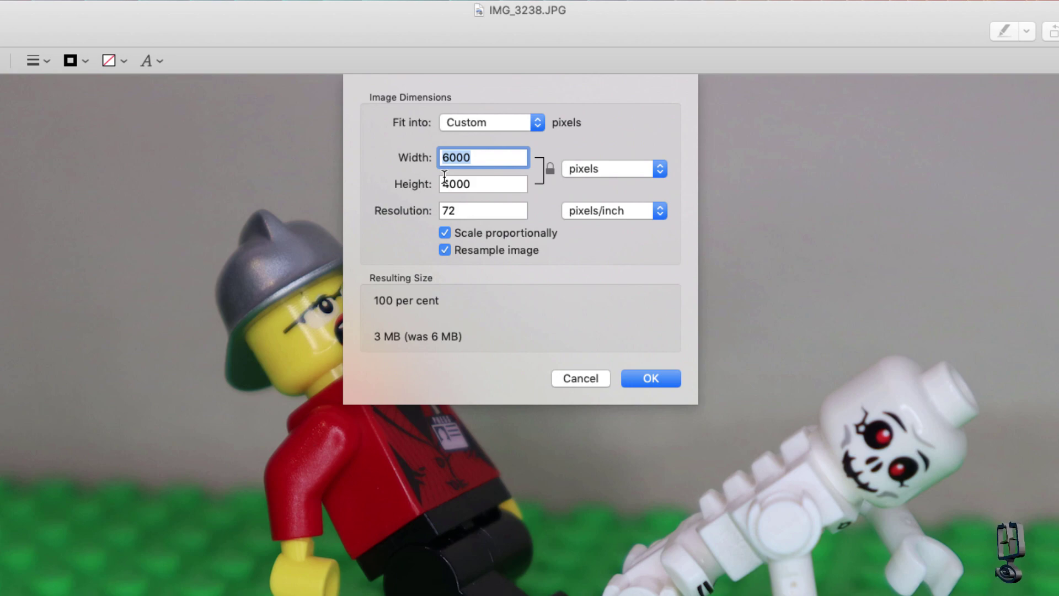
pyautogui.write('1920')
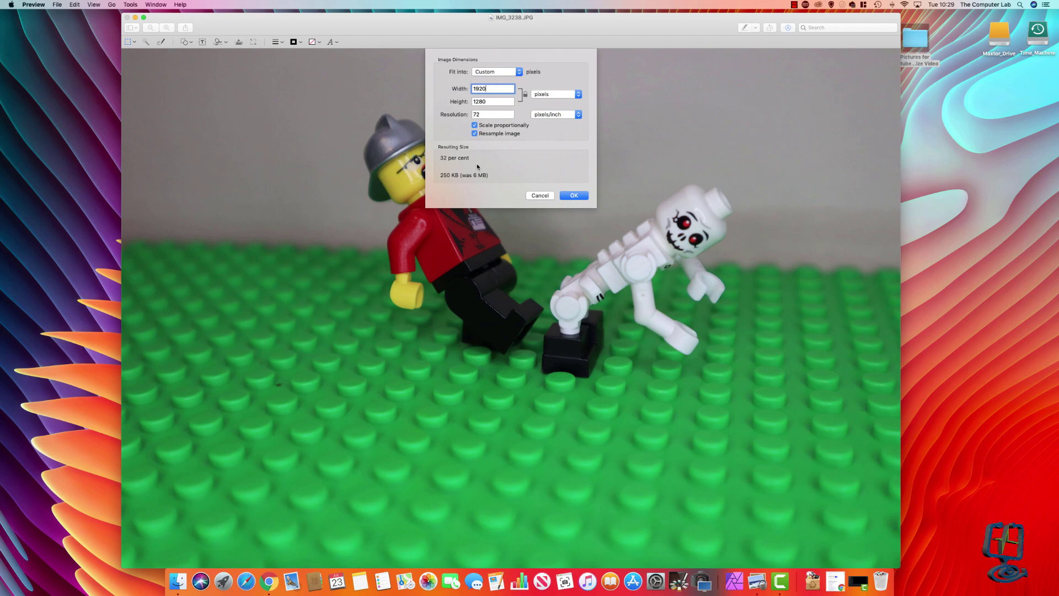
pyautogui.click(574, 196)
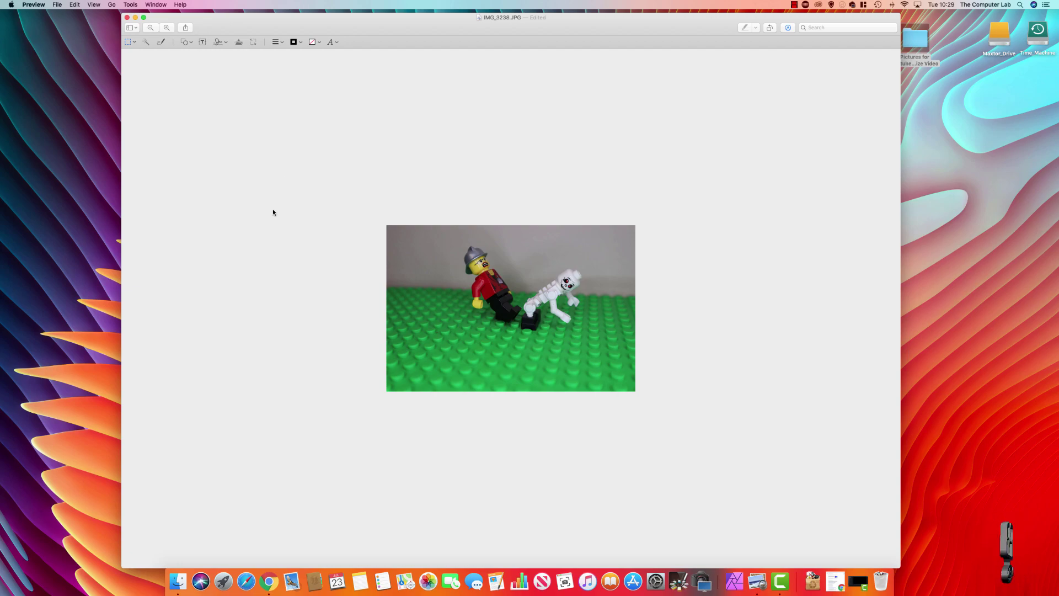
pyautogui.click(126, 18)
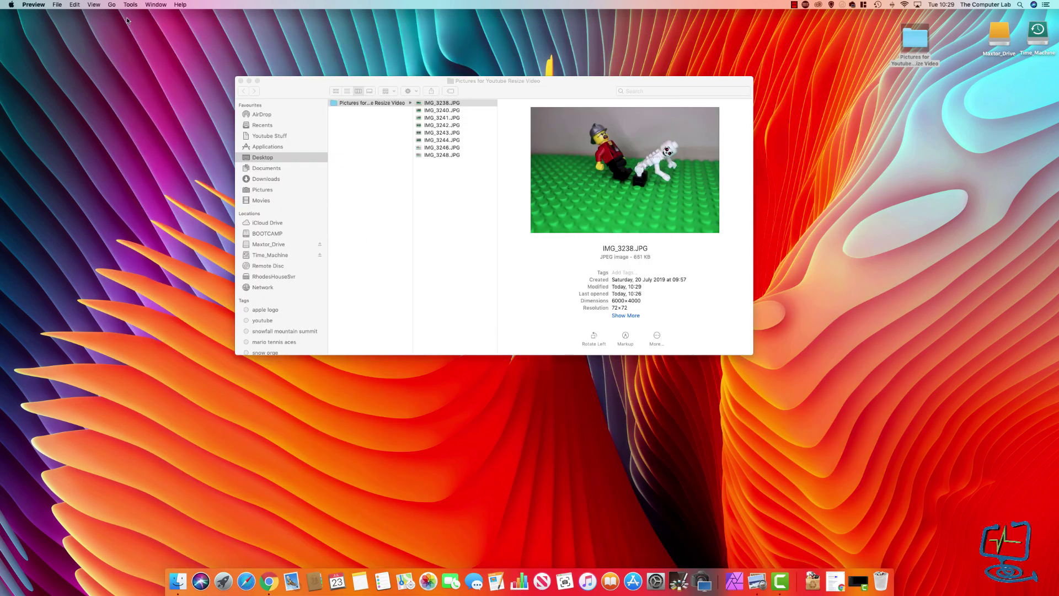
# Compare the dimensions of IMG_3240.JPG and IMG_3241.JPG with those of the resized IMG_3238.JPG in the folder
pyautogui.click(437, 110)
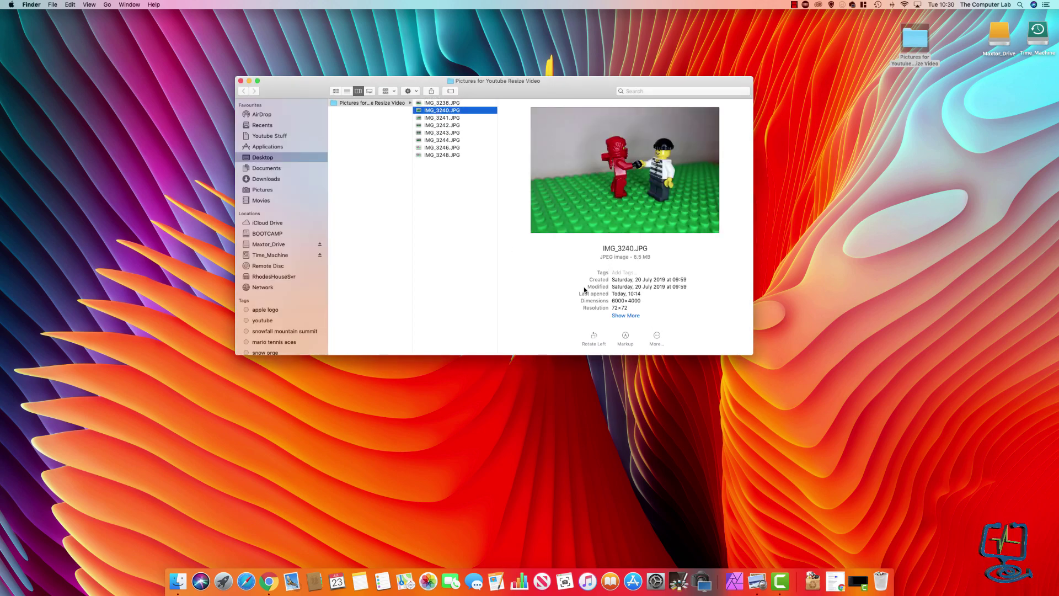
pyautogui.click(444, 120)
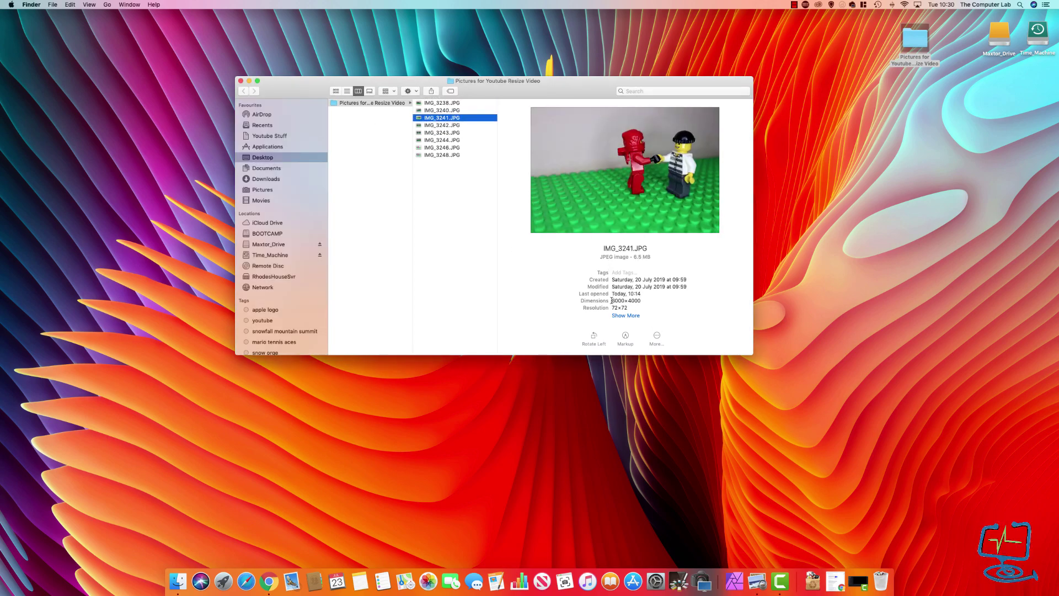
pyautogui.moveTo(611, 301); pyautogui.dragTo(641, 301)
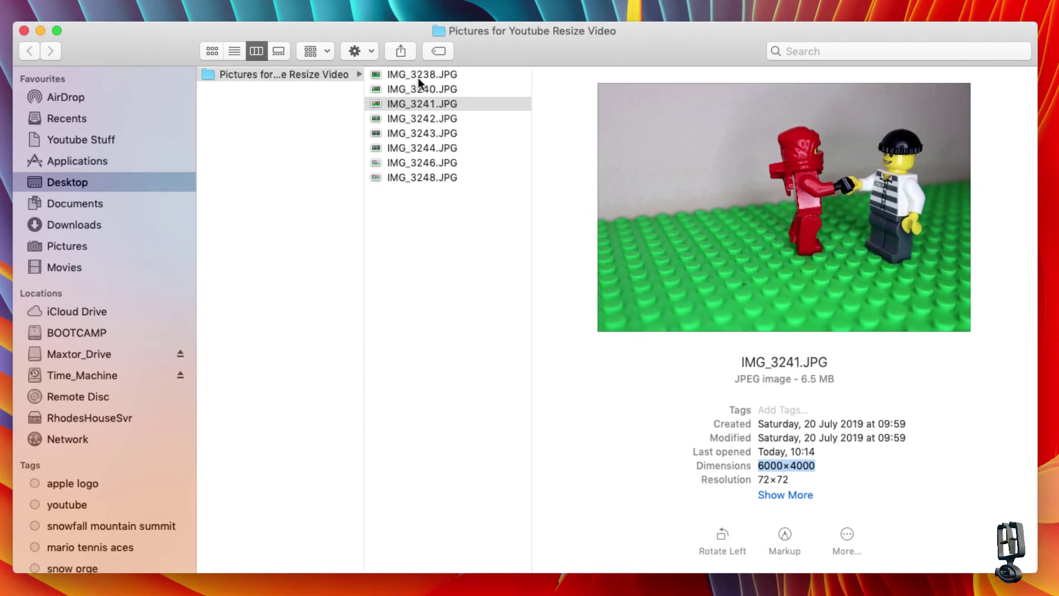
pyautogui.click(433, 75)
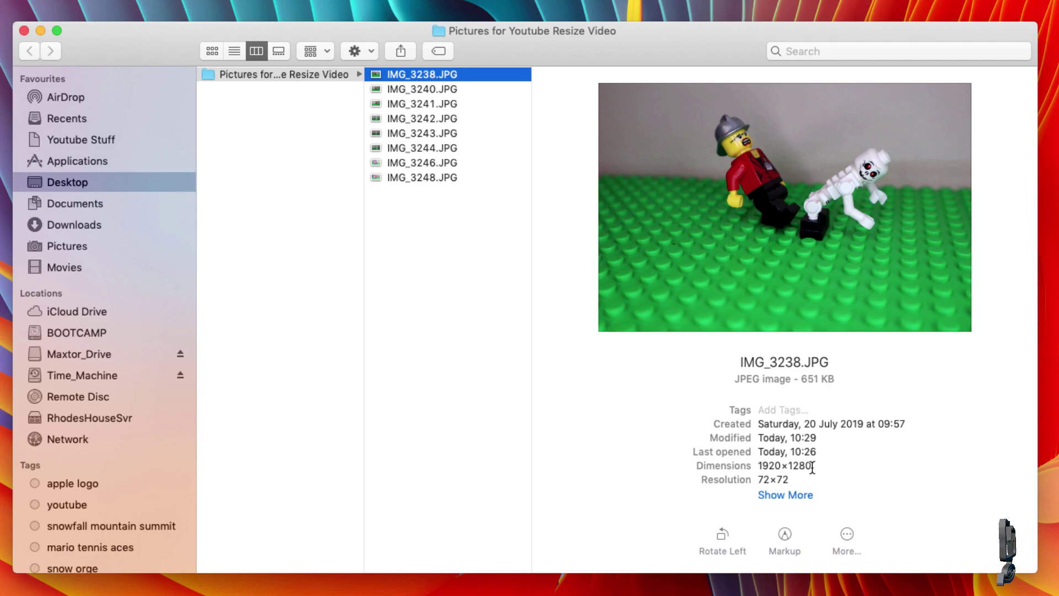
# Check the image details of IMG_3240.JPG and IMG_3241.JPG in the folder
pyautogui.click(401, 89)
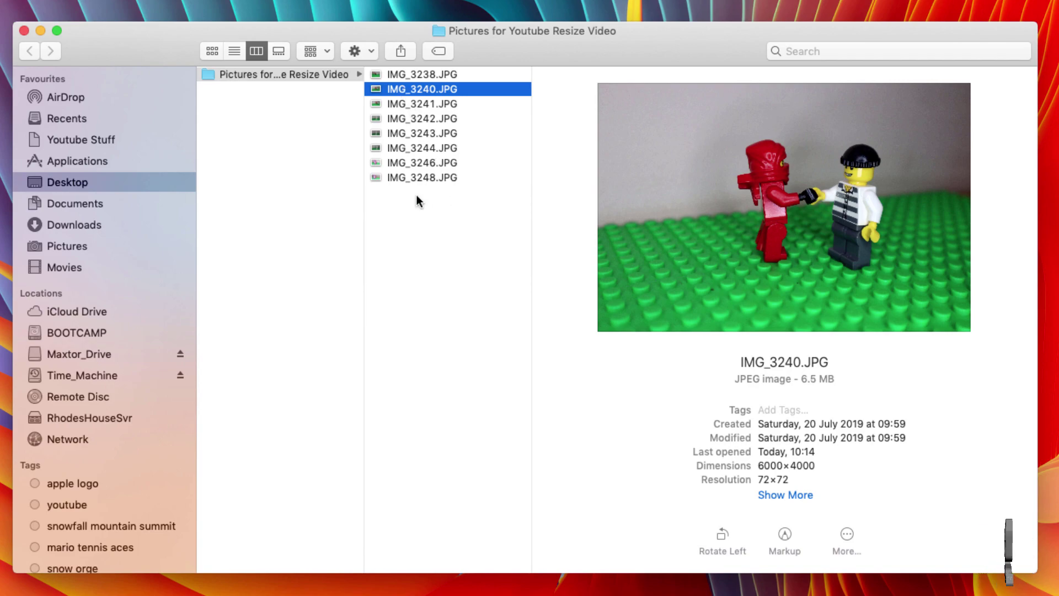
pyautogui.click(452, 103)
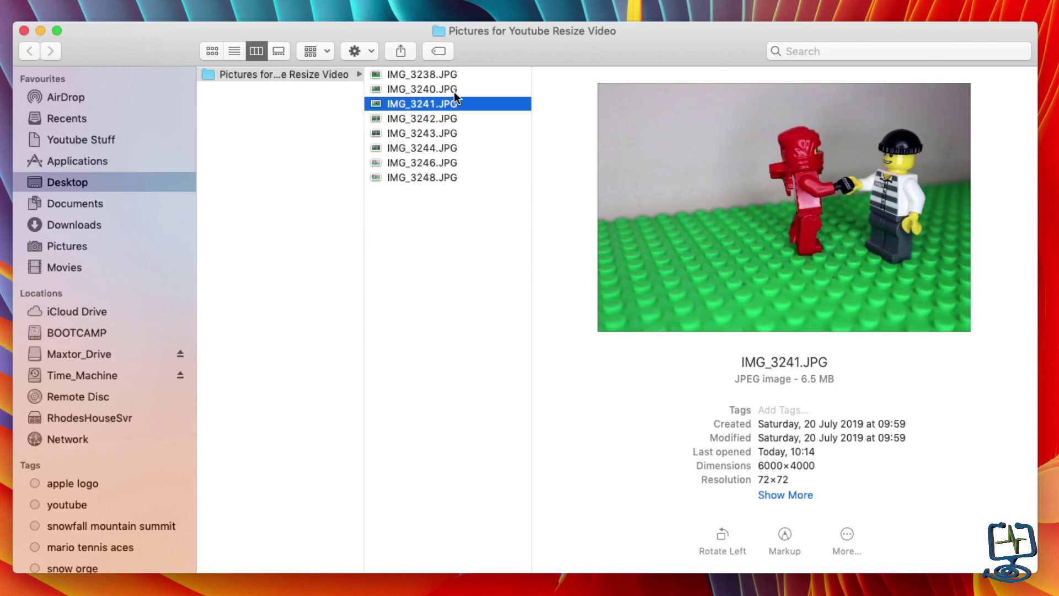
# Try selecting the file ranges IMG_3240.JPG to IMG_3248.JPG and IMG_3240.JPG to IMG_3243.JPG by their end files, and clear the selection
pyautogui.click(454, 91)
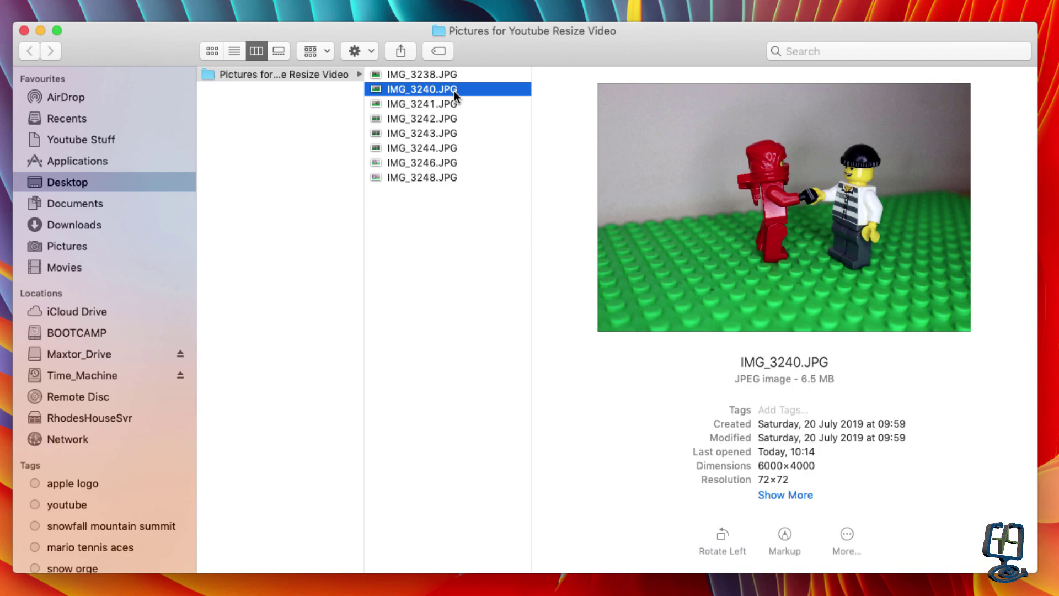
pyautogui.keyDown('shift'); pyautogui.click(438, 177); pyautogui.keyUp('shift')
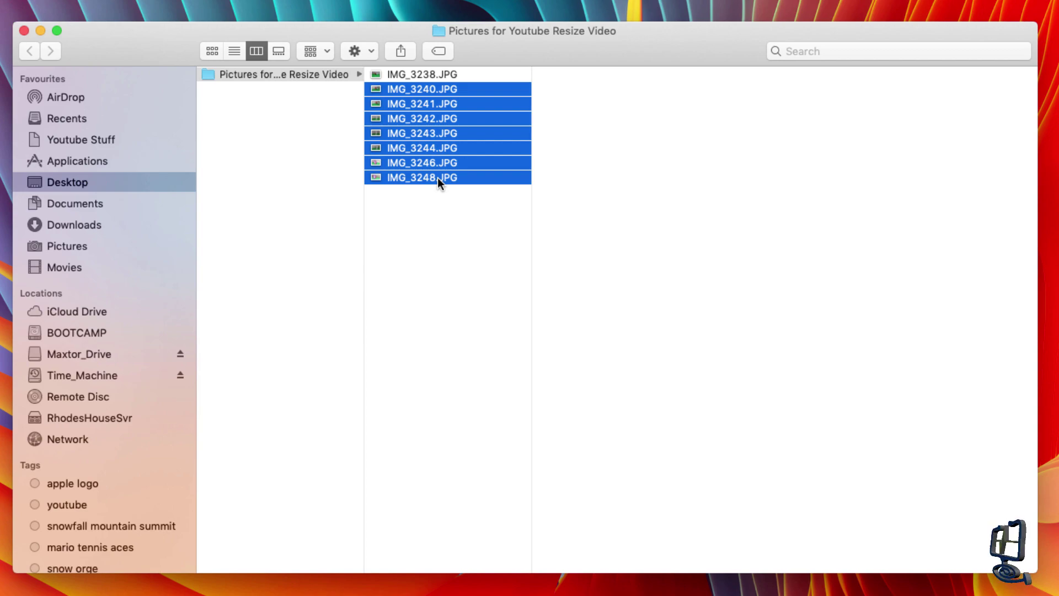
pyautogui.click(446, 256)
pyautogui.click(425, 90)
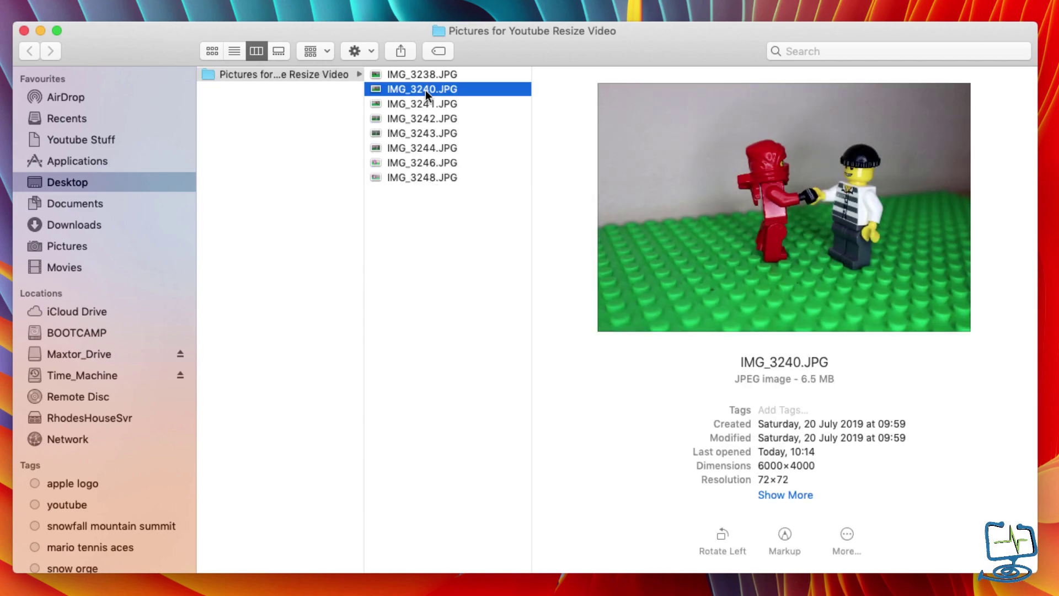
pyautogui.keyDown('shift'); pyautogui.click(431, 134); pyautogui.keyUp('shift')
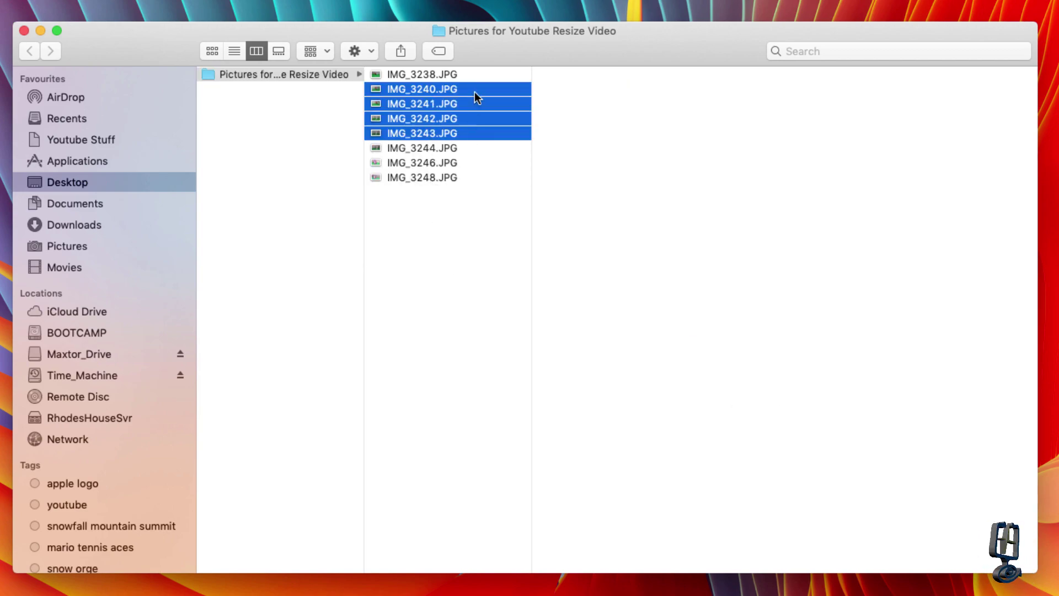
pyautogui.click(427, 88)
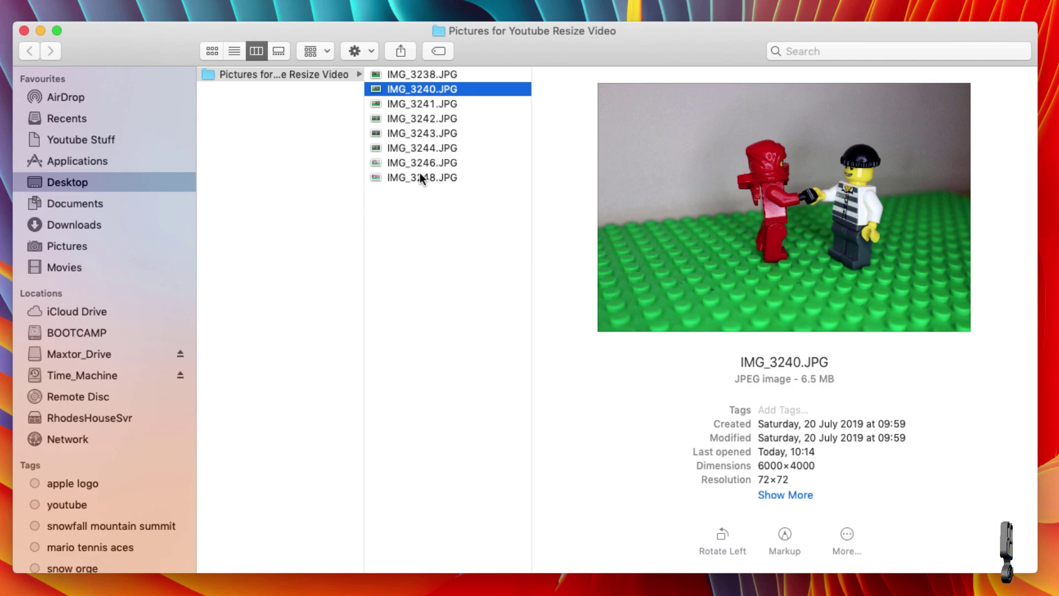
pyautogui.keyDown('shift'); pyautogui.click(419, 175); pyautogui.keyUp('shift')
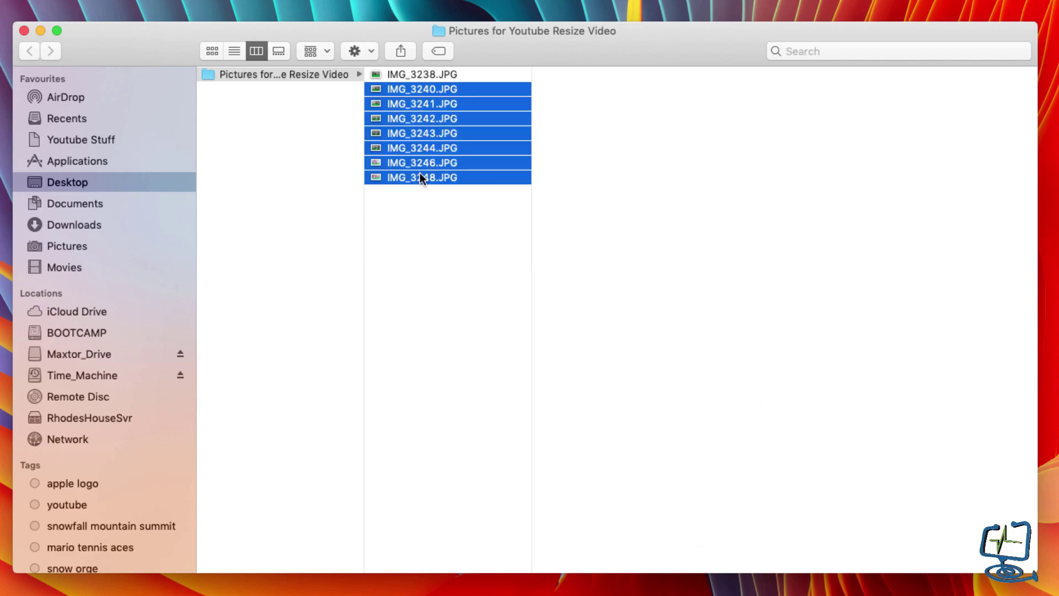
pyautogui.click(385, 285)
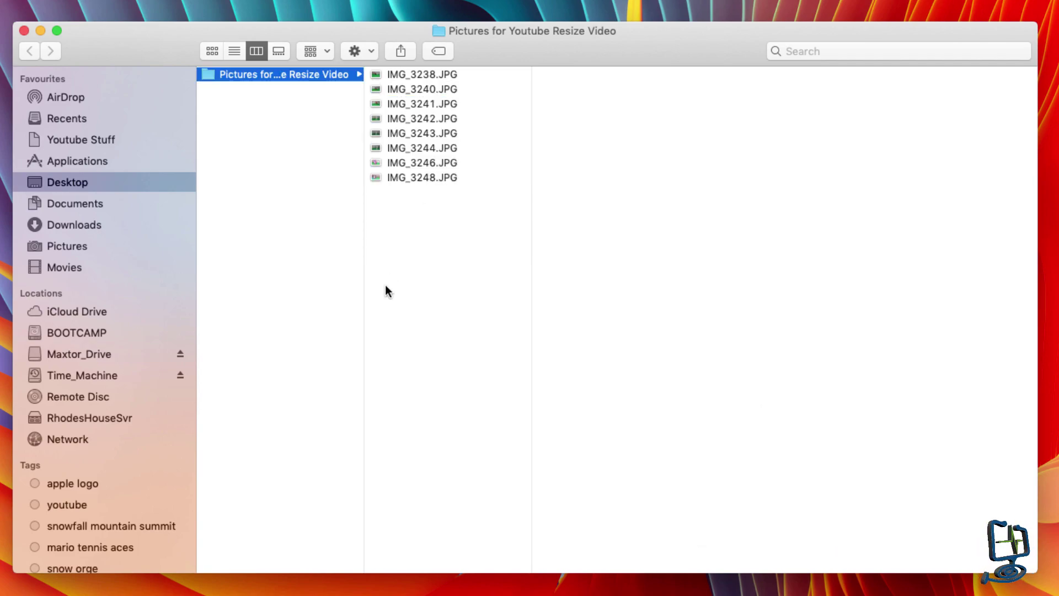
# Try sweeping a selection across the photos upward to IMG_3240.JPG and downward from IMG_3240.JPG to IMG_3246.JPG, and clear it
pyautogui.moveTo(419, 183); pyautogui.dragTo(401, 91)
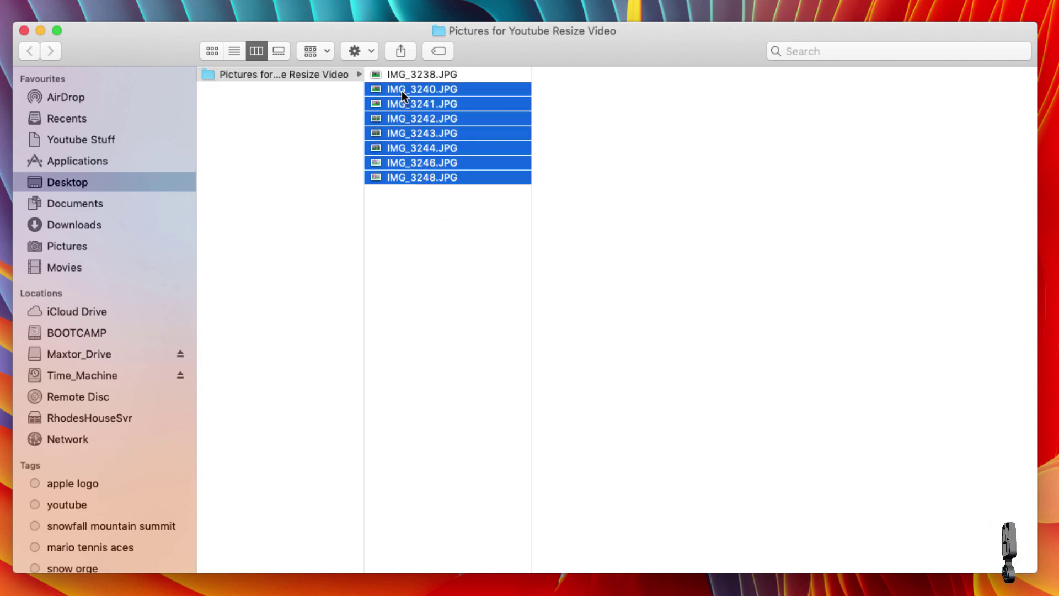
pyautogui.click(424, 219)
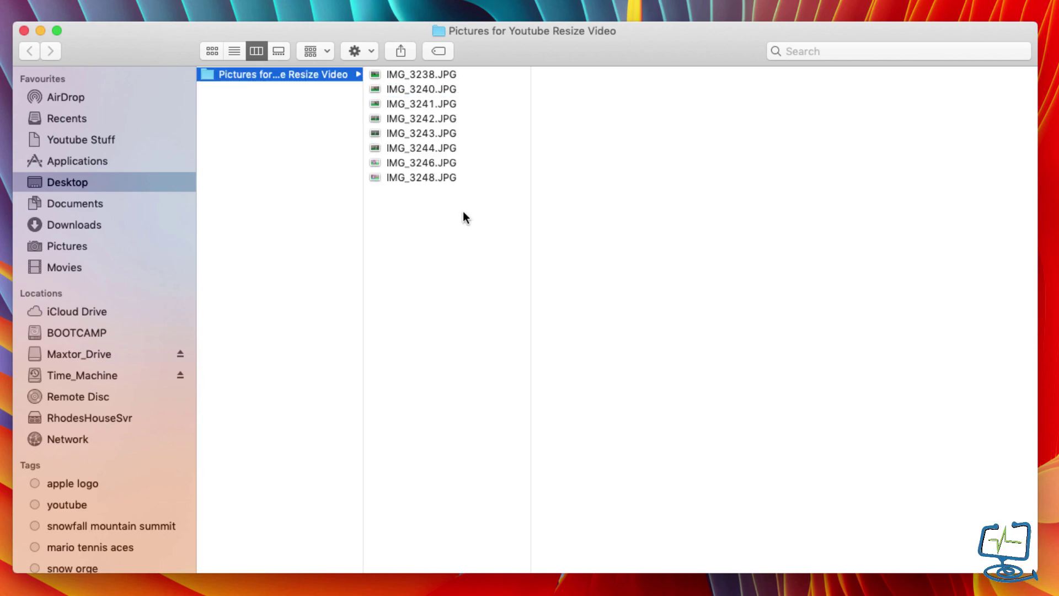
pyautogui.moveTo(463, 215); pyautogui.dragTo(405, 88)
pyautogui.click(422, 262)
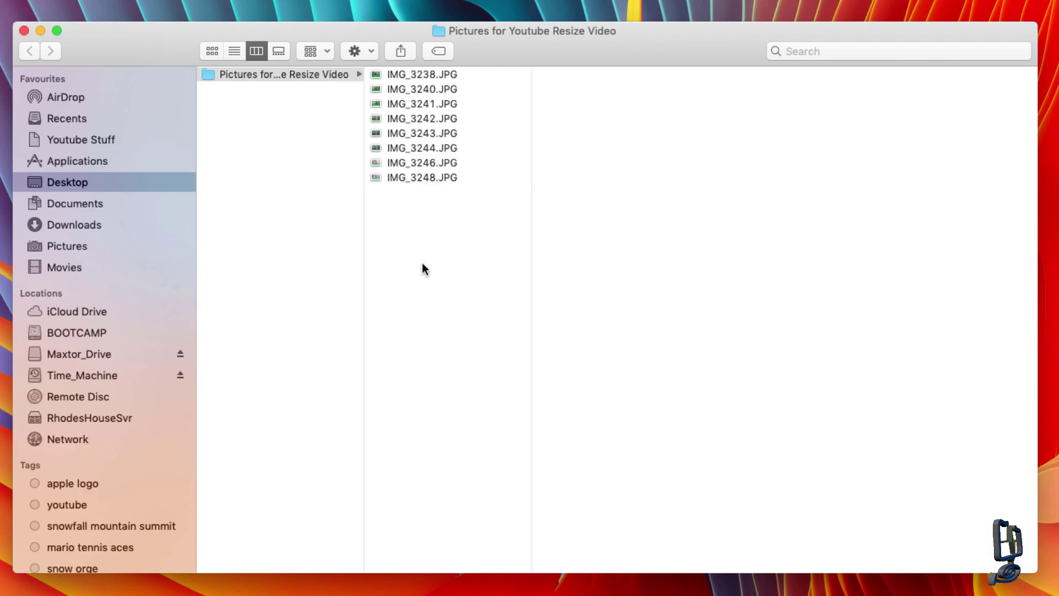
pyautogui.moveTo(490, 94); pyautogui.dragTo(483, 156)
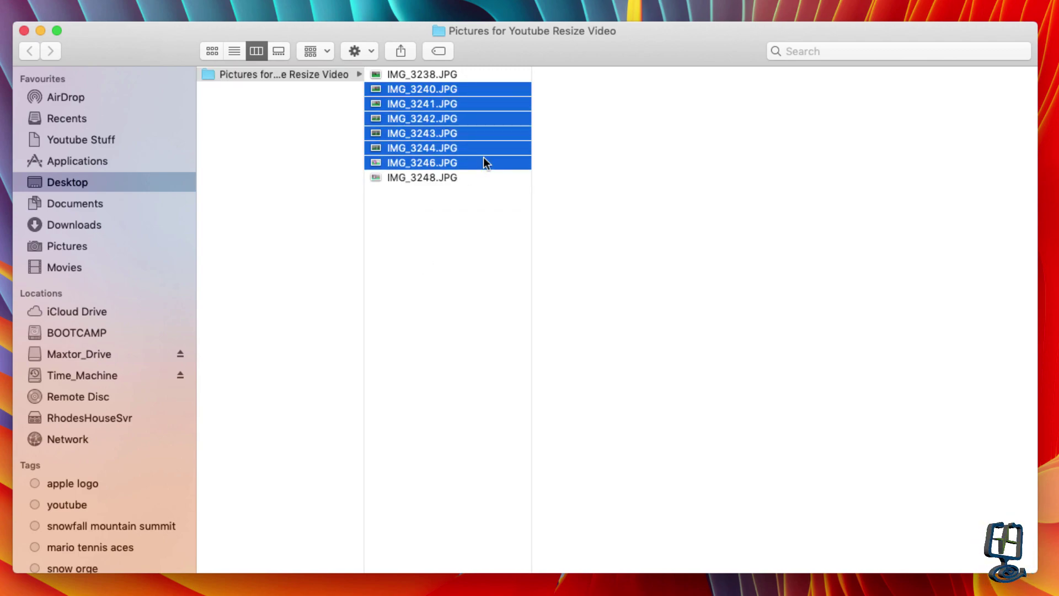
pyautogui.click(503, 236)
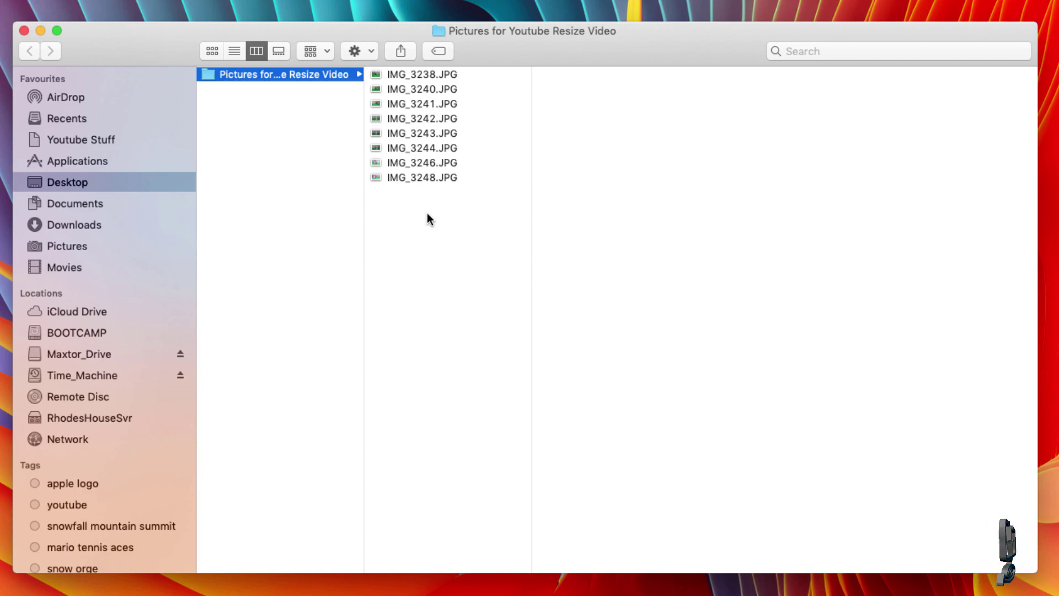
# Open IMG_3240.JPG through IMG_3248.JPG together in Preview and move the window toward the middle of the desktop
pyautogui.moveTo(462, 191); pyautogui.dragTo(391, 87)
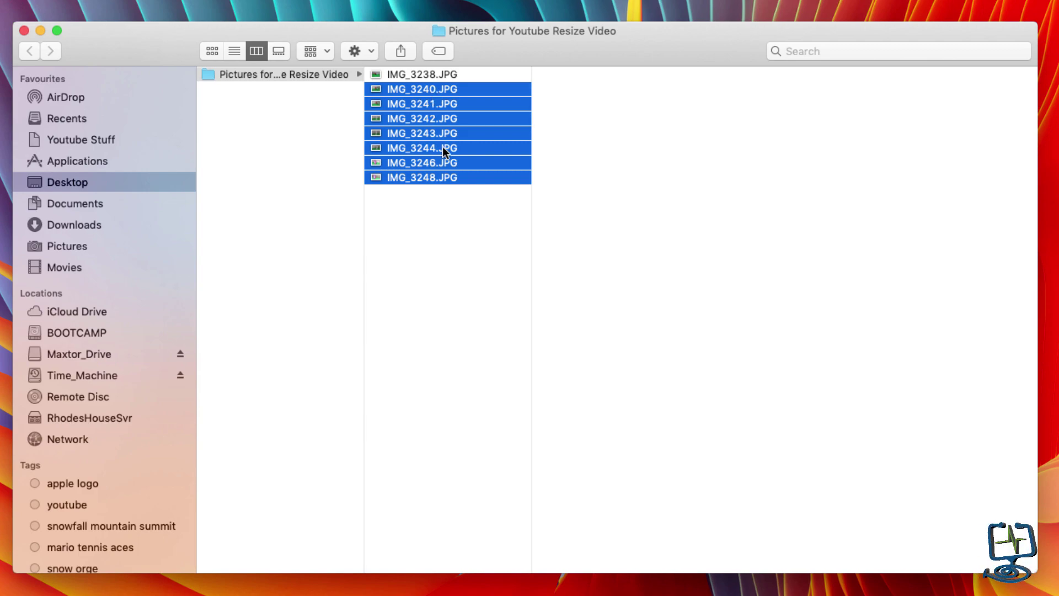
pyautogui.rightClick(482, 137)
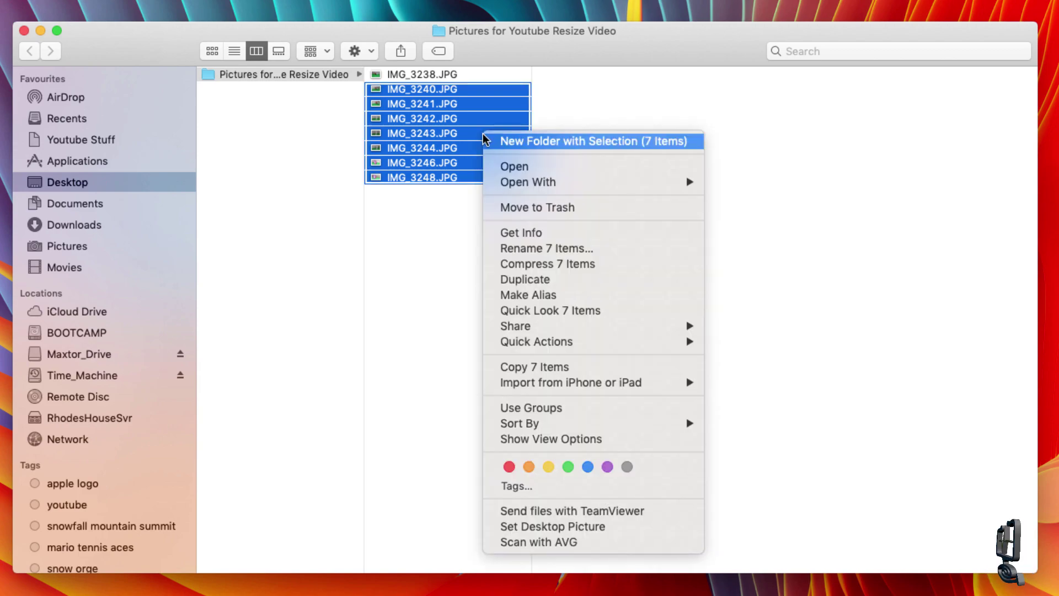
pyautogui.moveTo(573, 185)
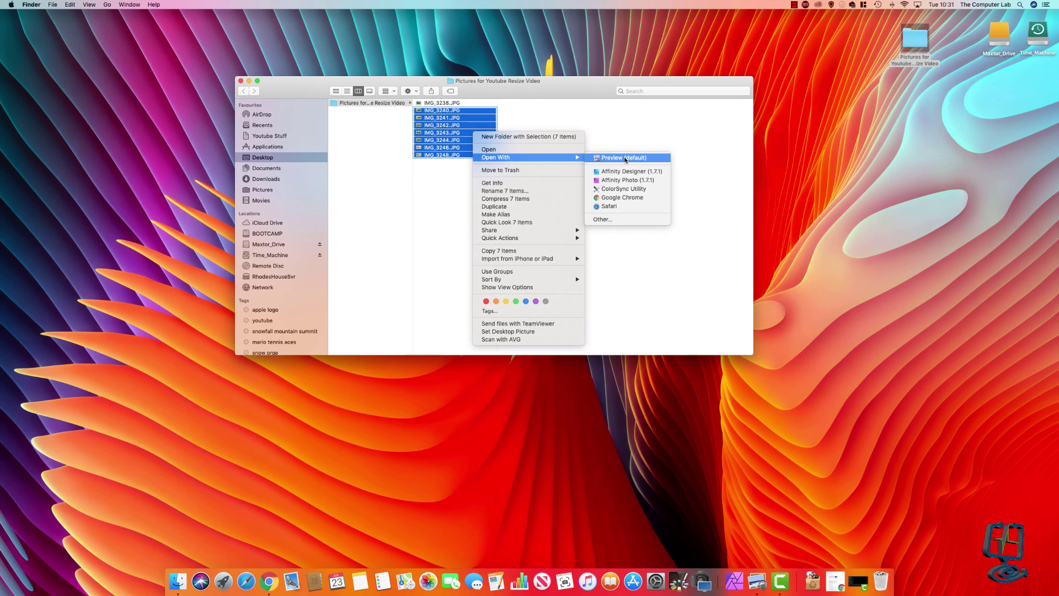
pyautogui.click(625, 159)
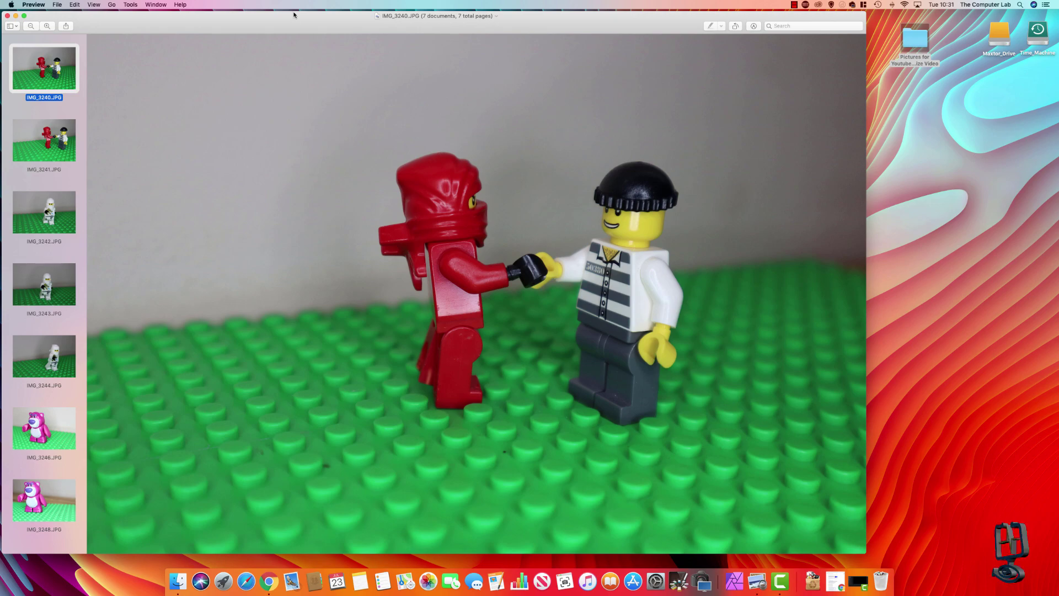
pyautogui.moveTo(294, 15); pyautogui.dragTo(381, 17)
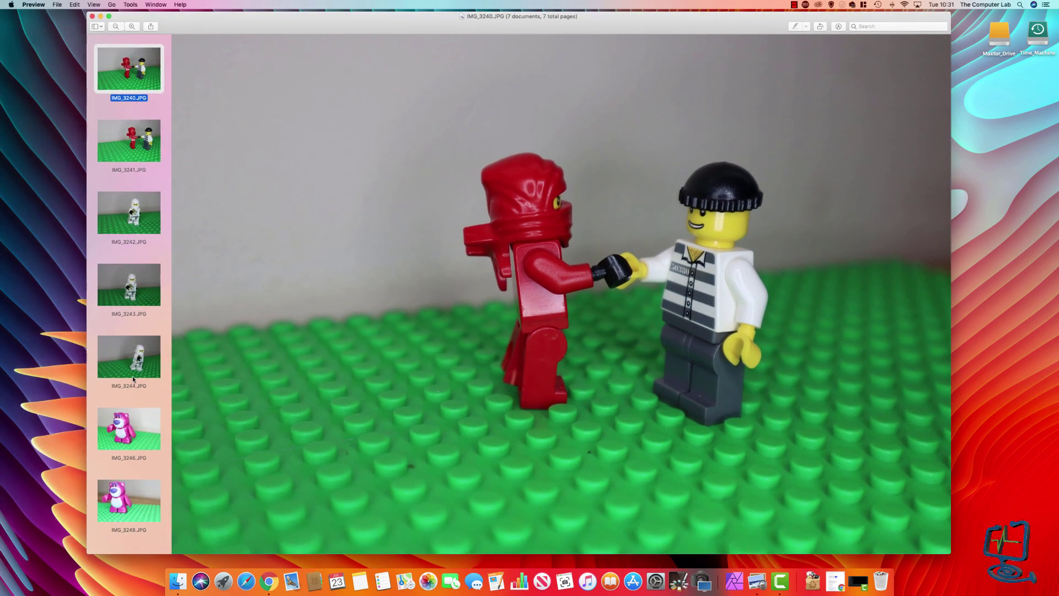
# Look through the opened photos one by one from IMG_3248.JPG back to IMG_3240.JPG
pyautogui.click(135, 521)
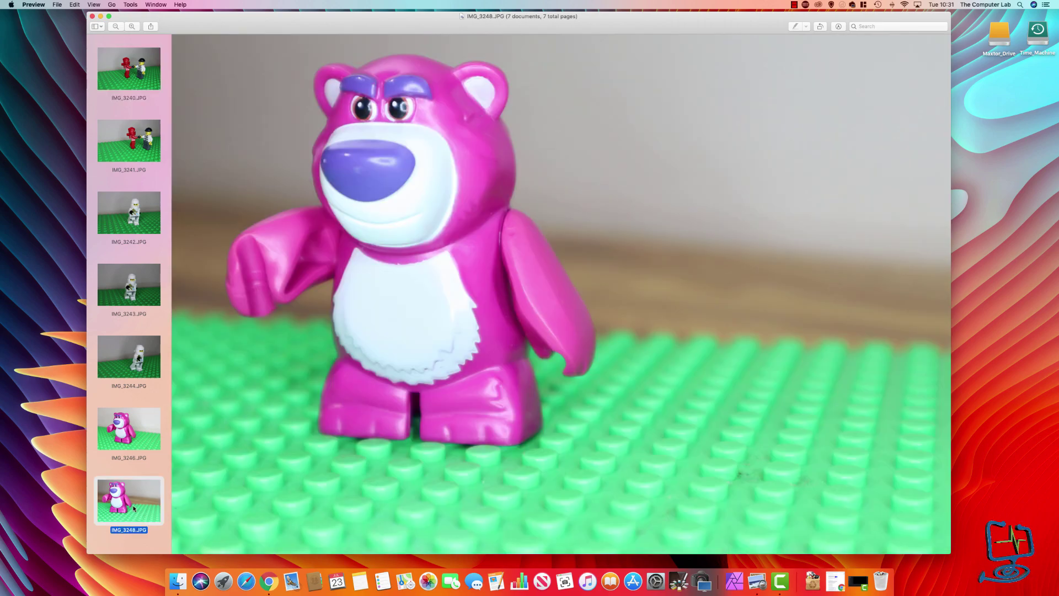
pyautogui.click(136, 440)
pyautogui.click(140, 368)
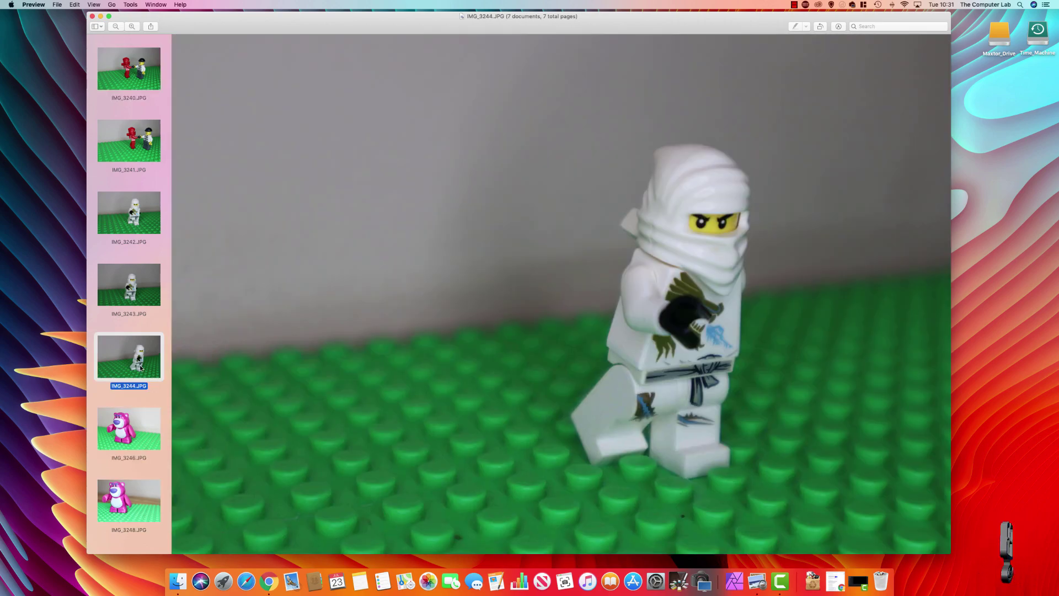
pyautogui.click(134, 293)
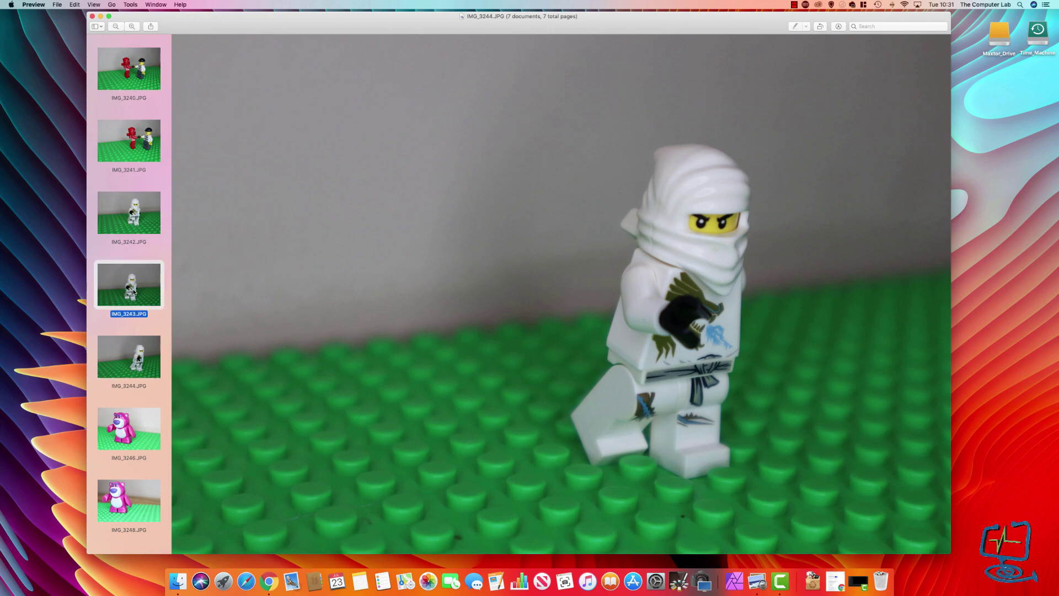
pyautogui.click(143, 229)
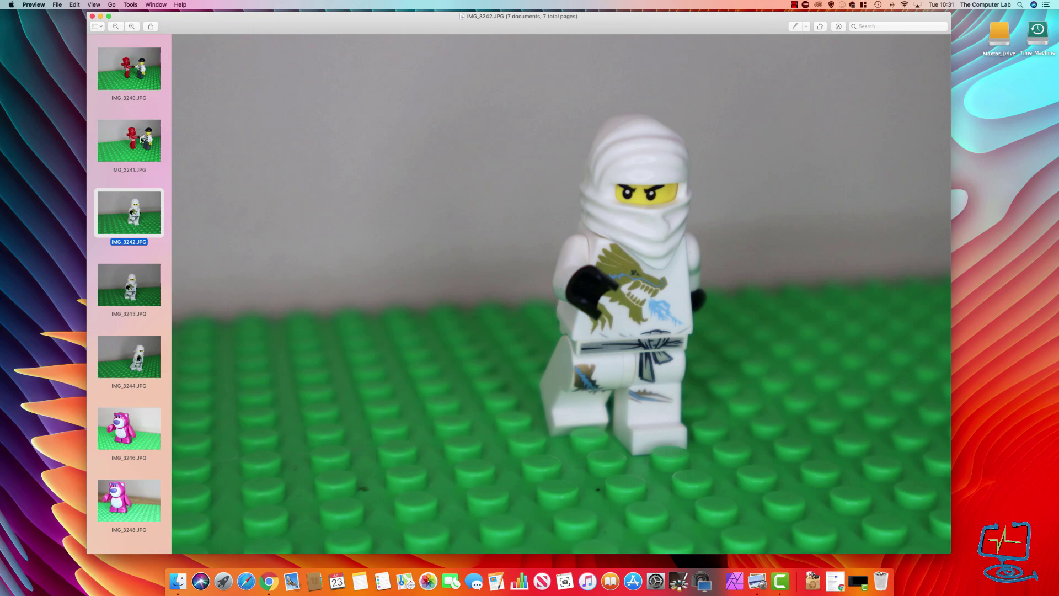
pyautogui.click(141, 137)
pyautogui.click(123, 78)
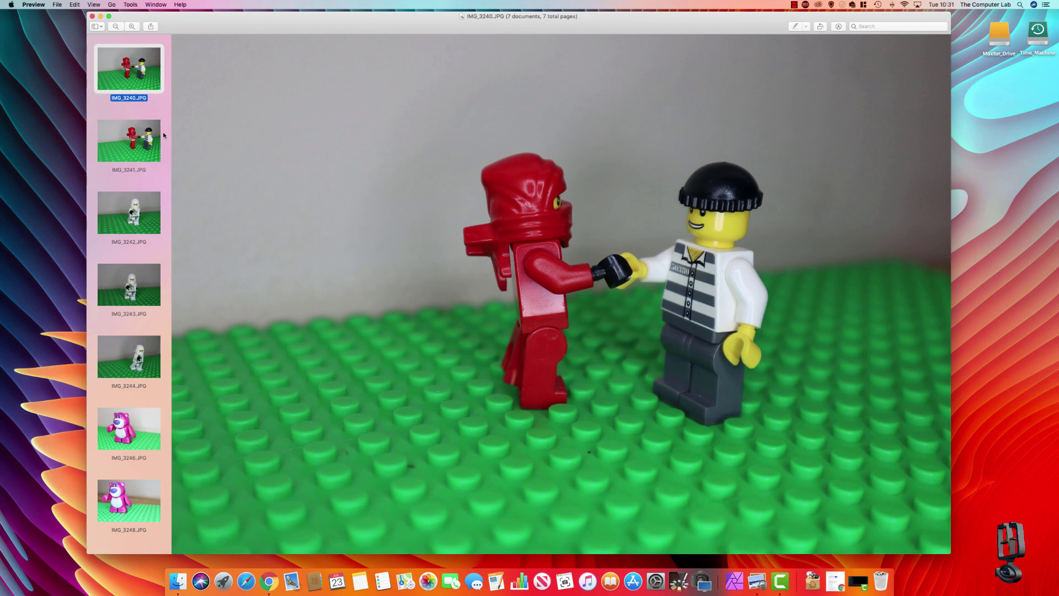
# Try selecting all the opened images, and return to viewing IMG_3240.JPG and IMG_3241.JPG individually
pyautogui.click(75, 5)
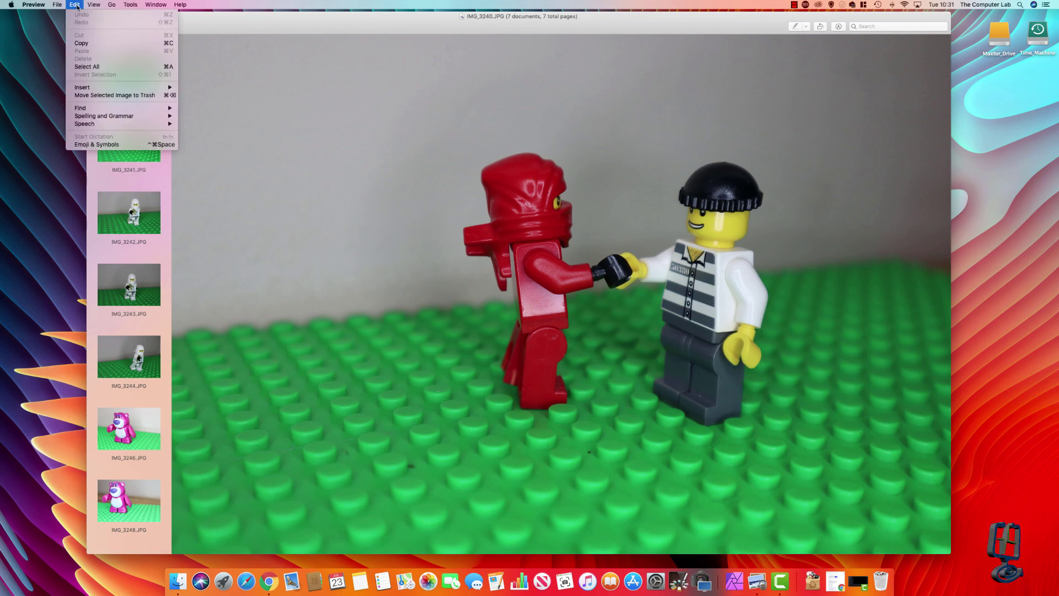
pyautogui.click(93, 67)
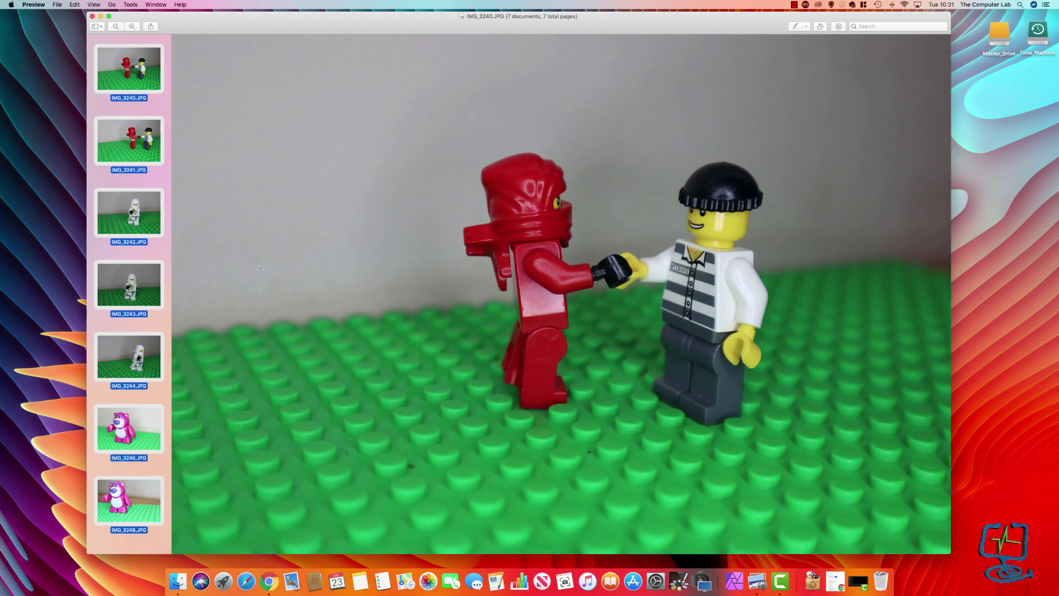
pyautogui.click(148, 81)
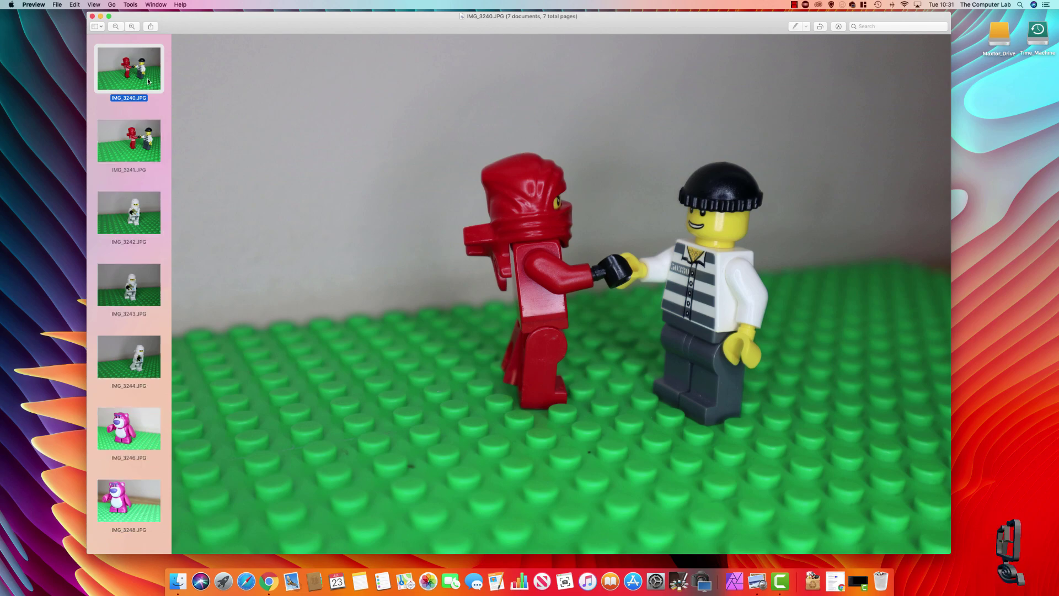
pyautogui.click(143, 147)
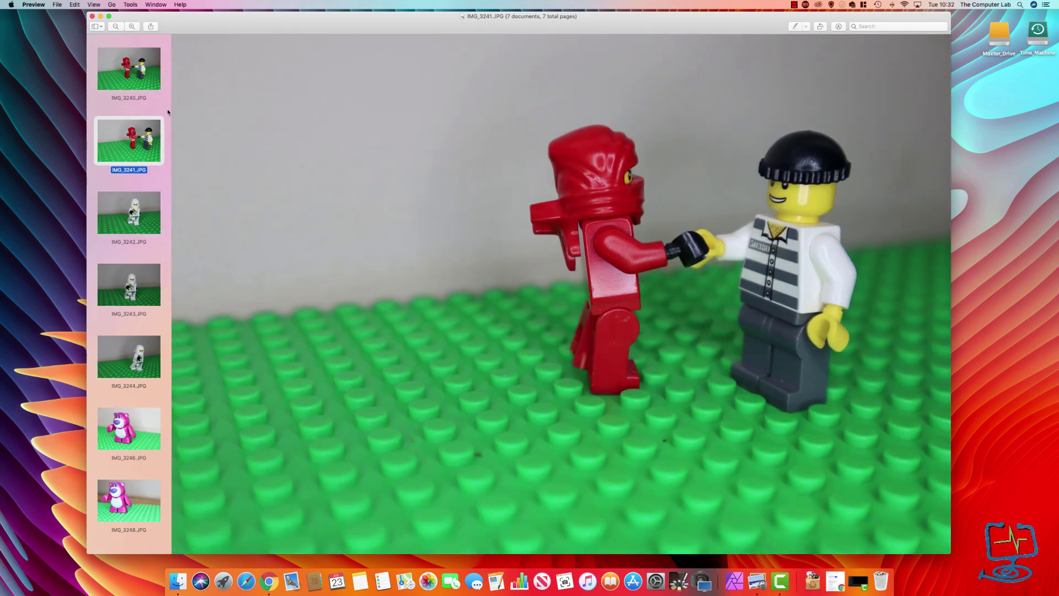
pyautogui.click(150, 85)
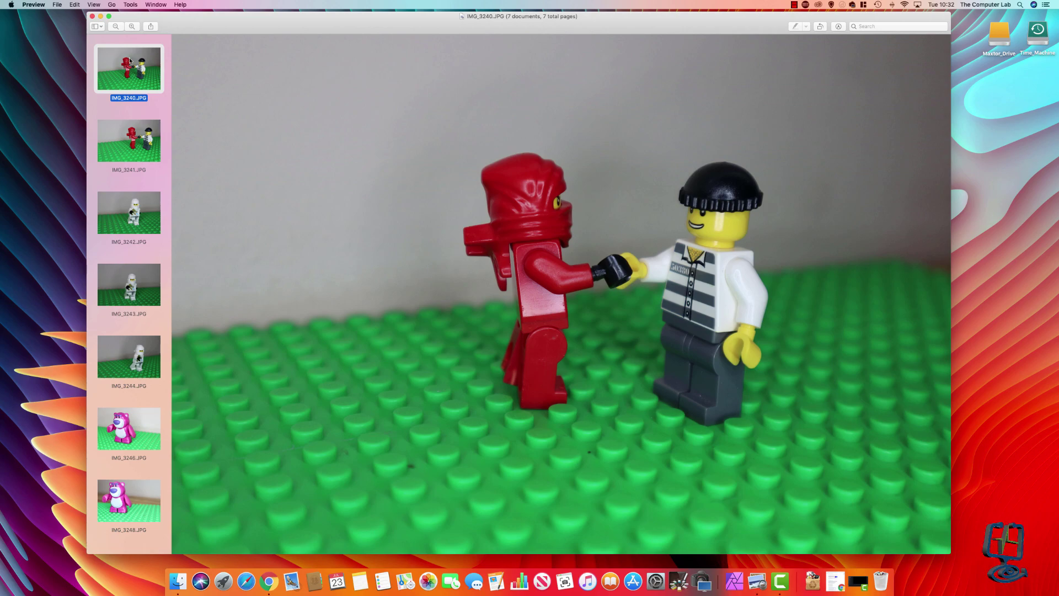
# Resize all the opened images together to a width of 1920 pixels, scaled proportionally, and close their window
pyautogui.click(73, 8)
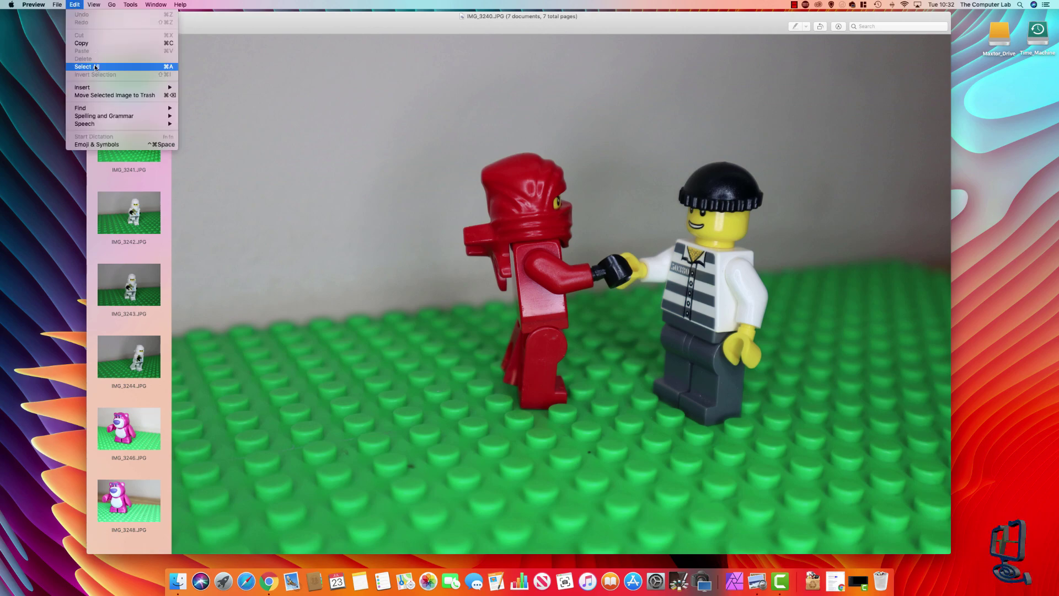
pyautogui.click(123, 124)
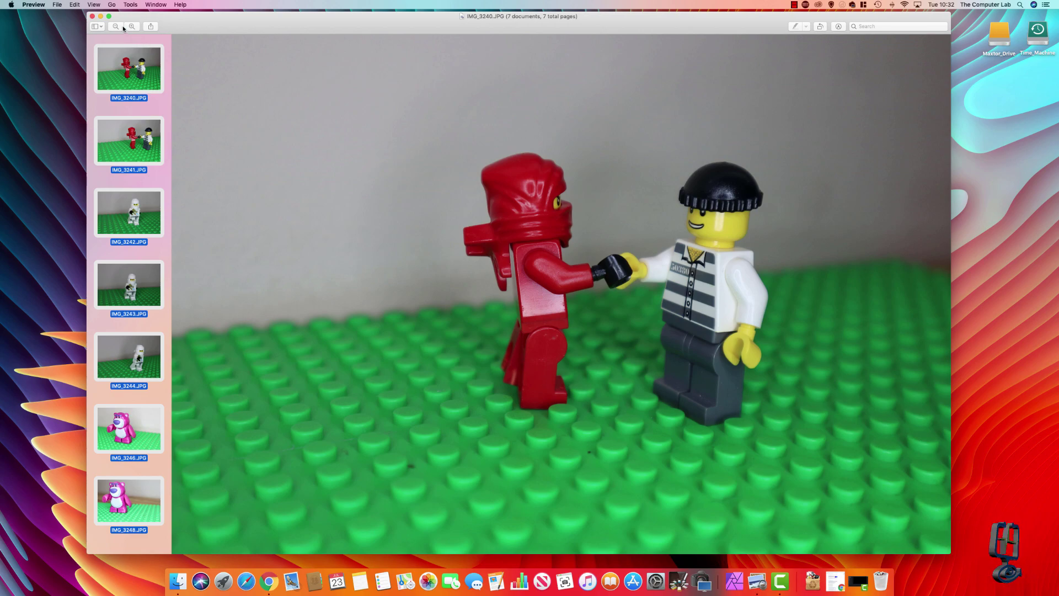
pyautogui.click(130, 5)
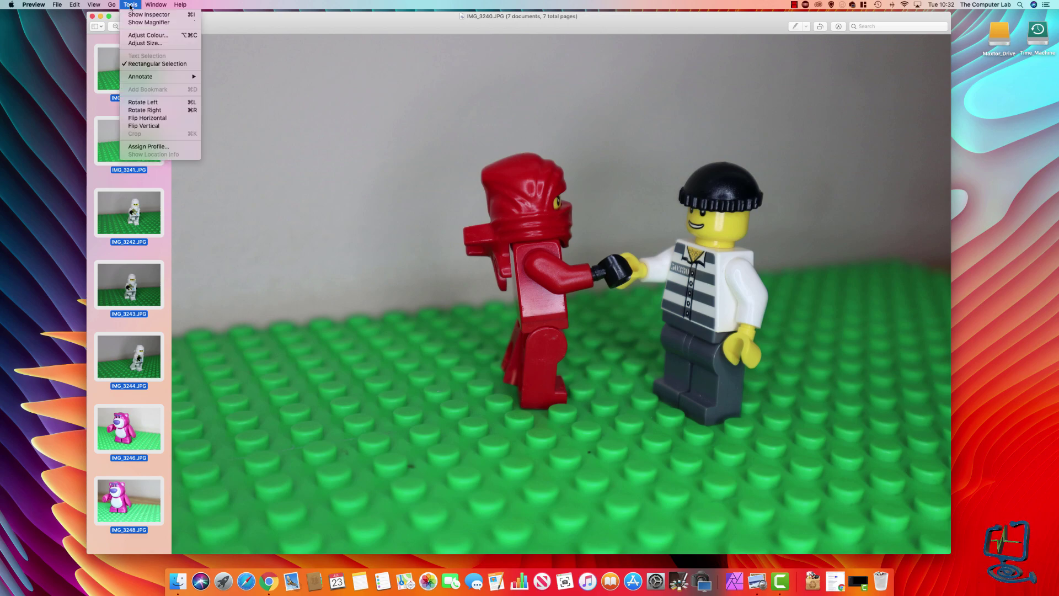
pyautogui.click(145, 43)
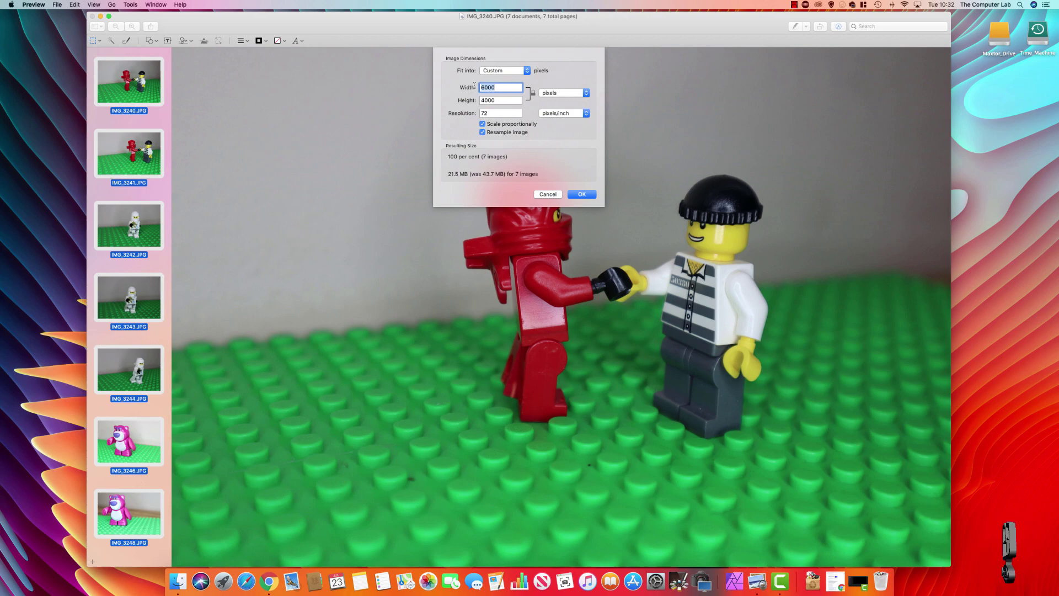
pyautogui.write('192')
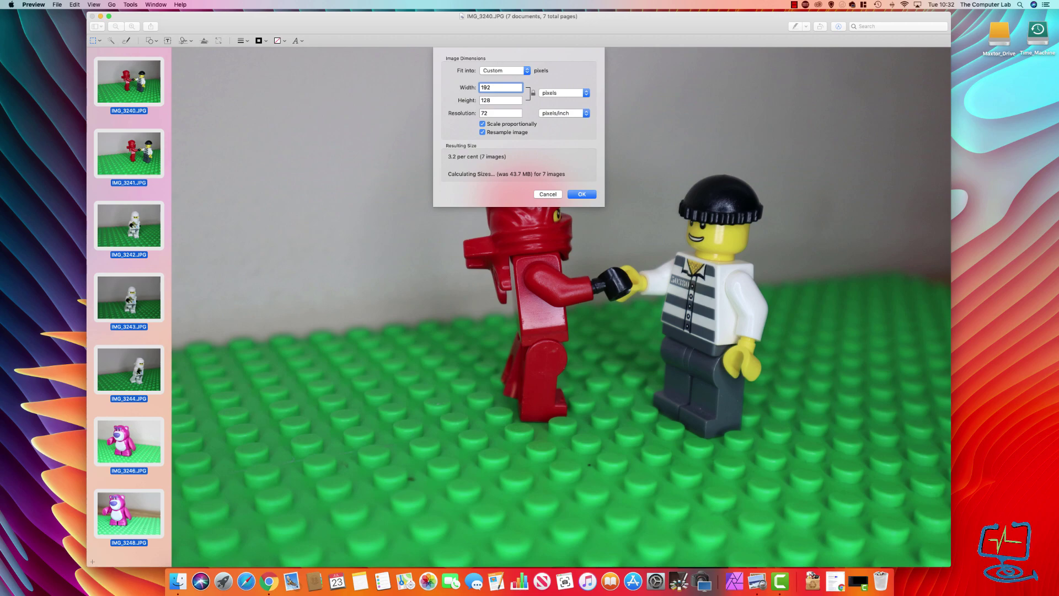
pyautogui.write('0')
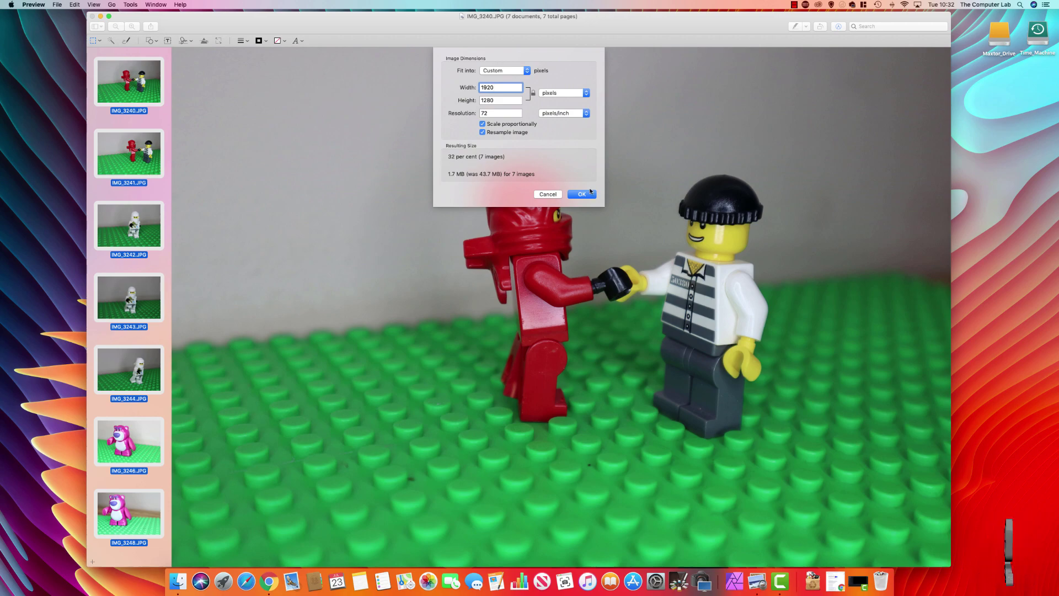
pyautogui.click(585, 195)
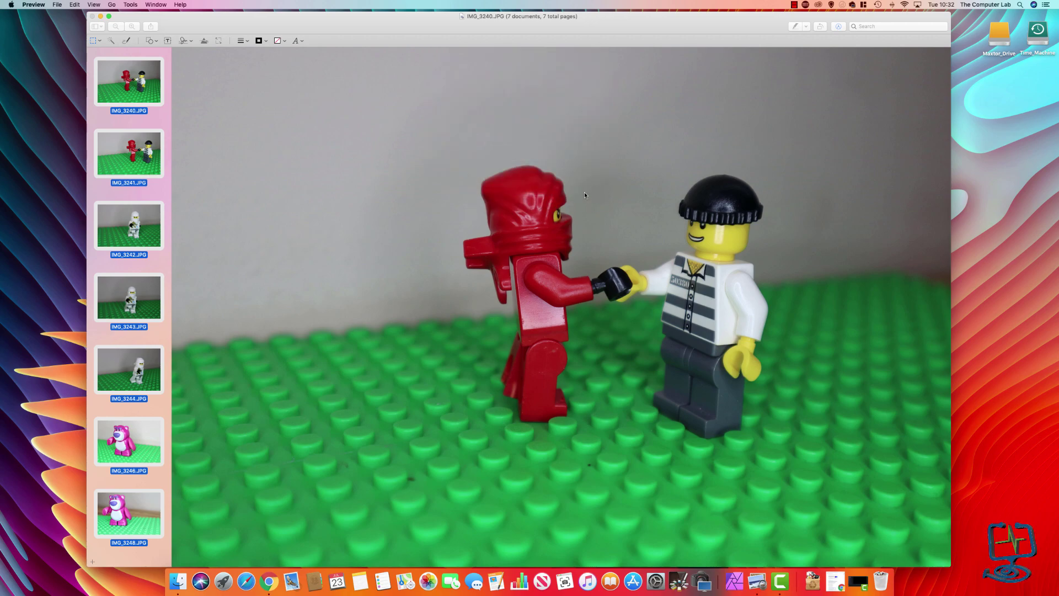
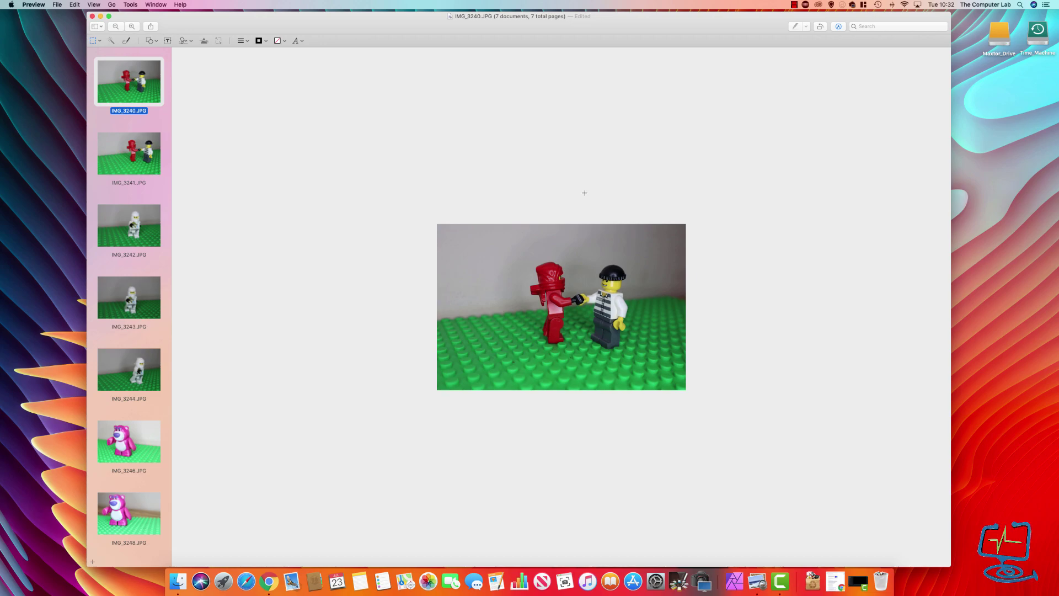
pyautogui.click(93, 17)
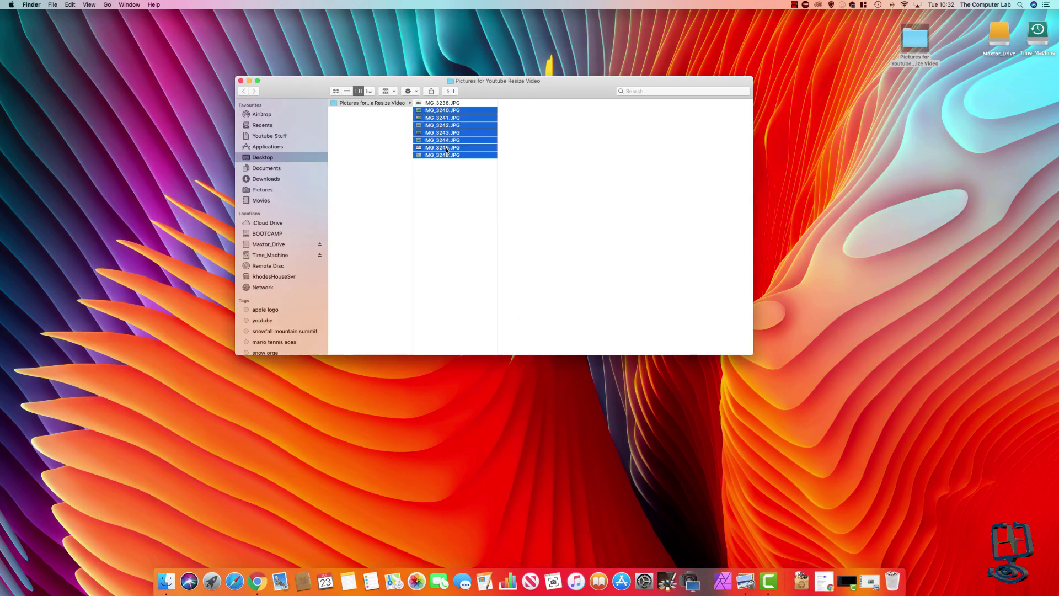
# Check the dimensions and file sizes of IMG_3240.JPG through IMG_3248.JPG in the folder's file preview
pyautogui.click(453, 113)
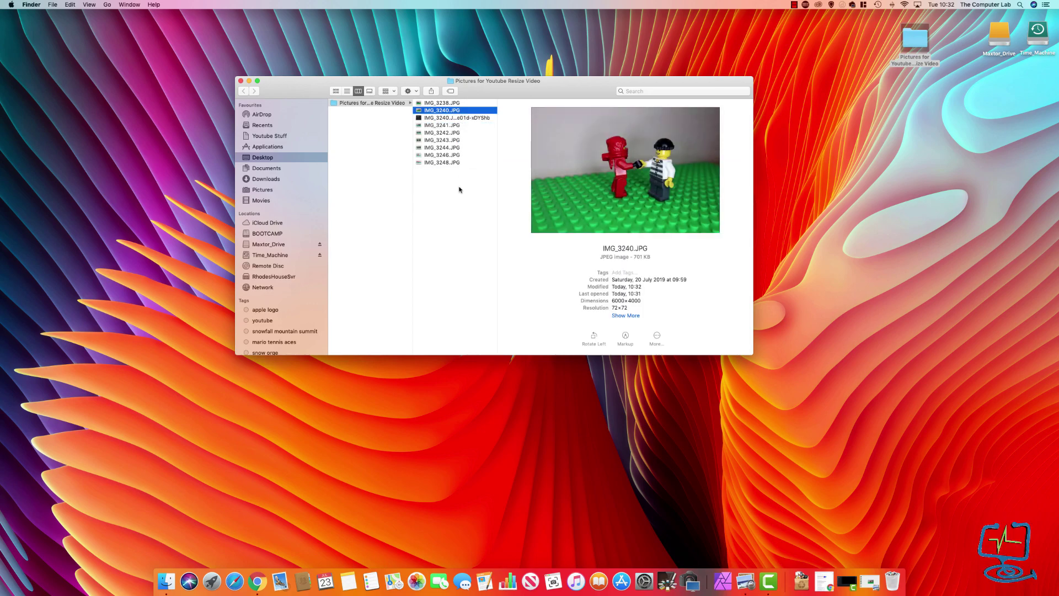
pyautogui.click(445, 128)
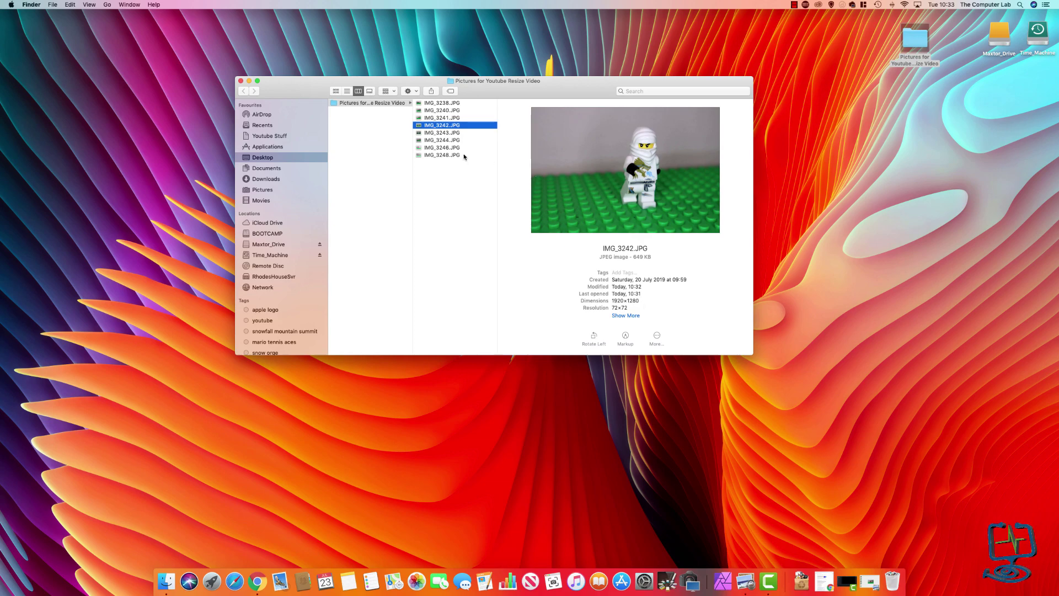
pyautogui.click(436, 111)
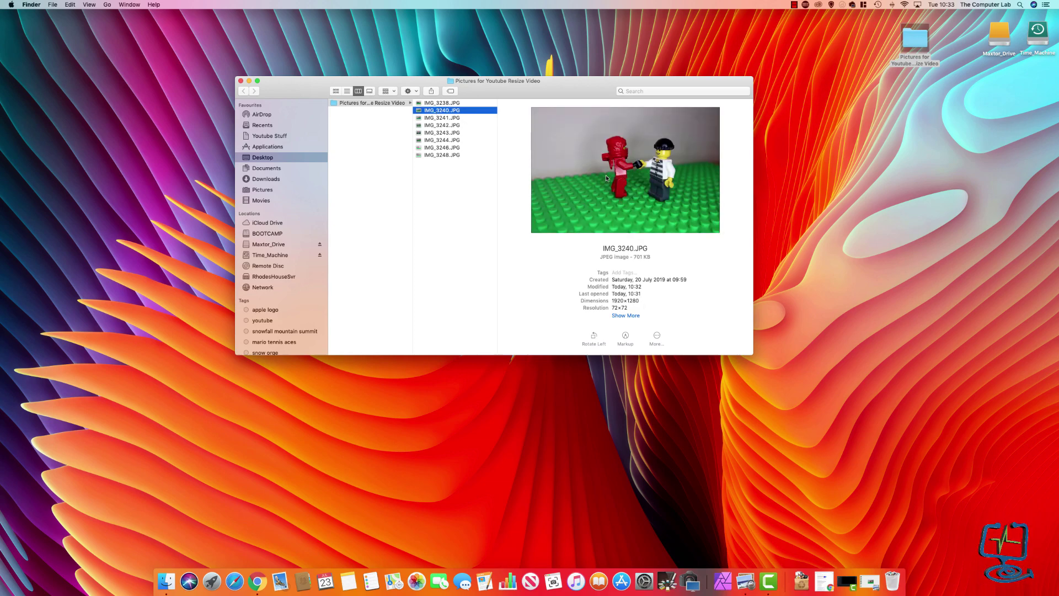
pyautogui.press('Down')
pyautogui.press('Down')
pyautogui.press('Down')
pyautogui.press('Down')
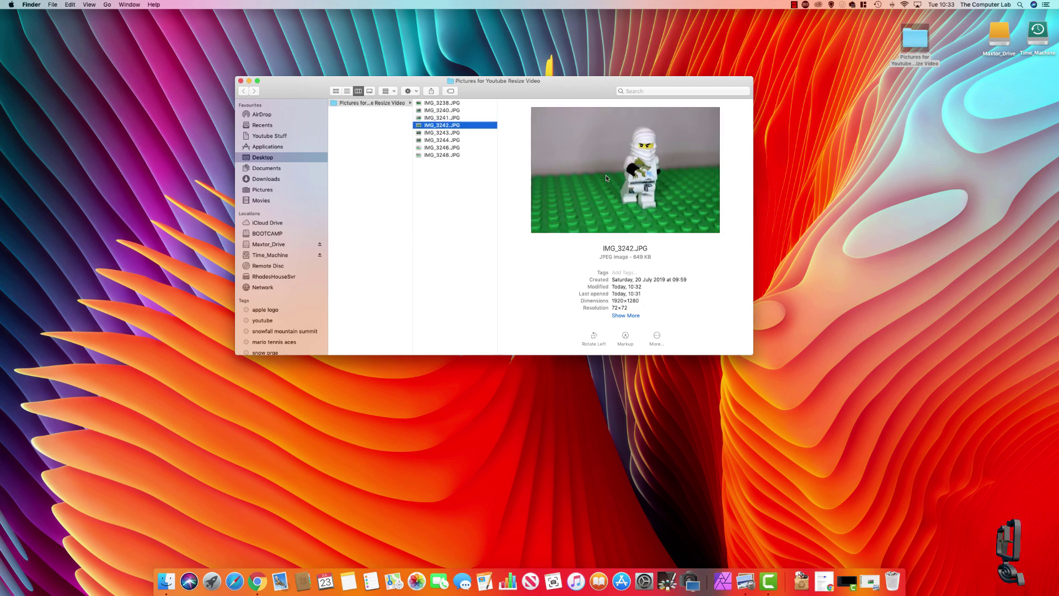
pyautogui.press('Down')
pyautogui.press('Down')
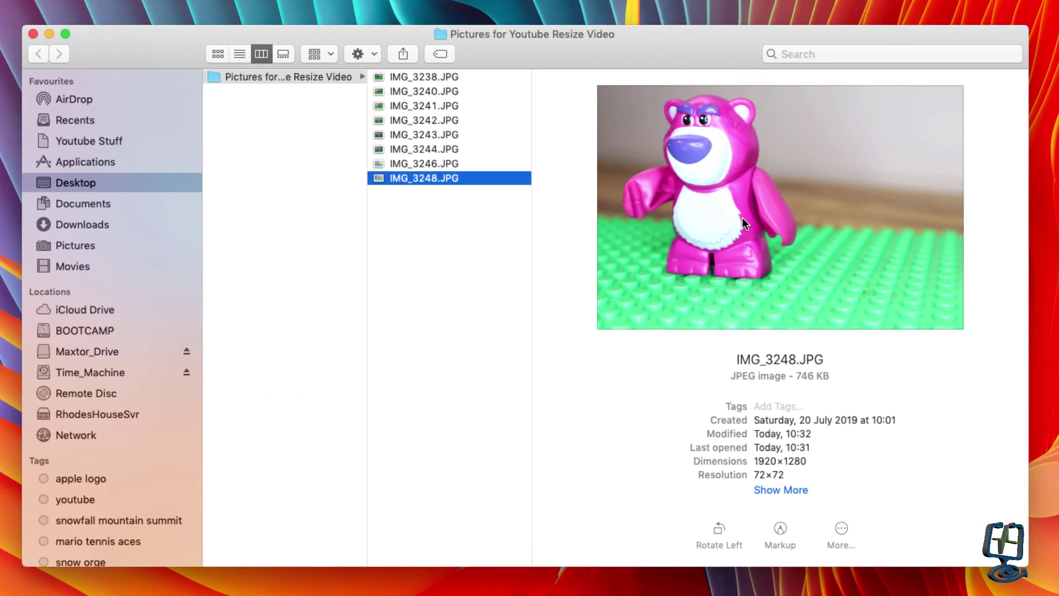
# Select all eight photos in the folder, including IMG_3238.JPG, and open them together in Preview
pyautogui.keyDown('shift'); pyautogui.click(439, 91); pyautogui.keyUp('shift')
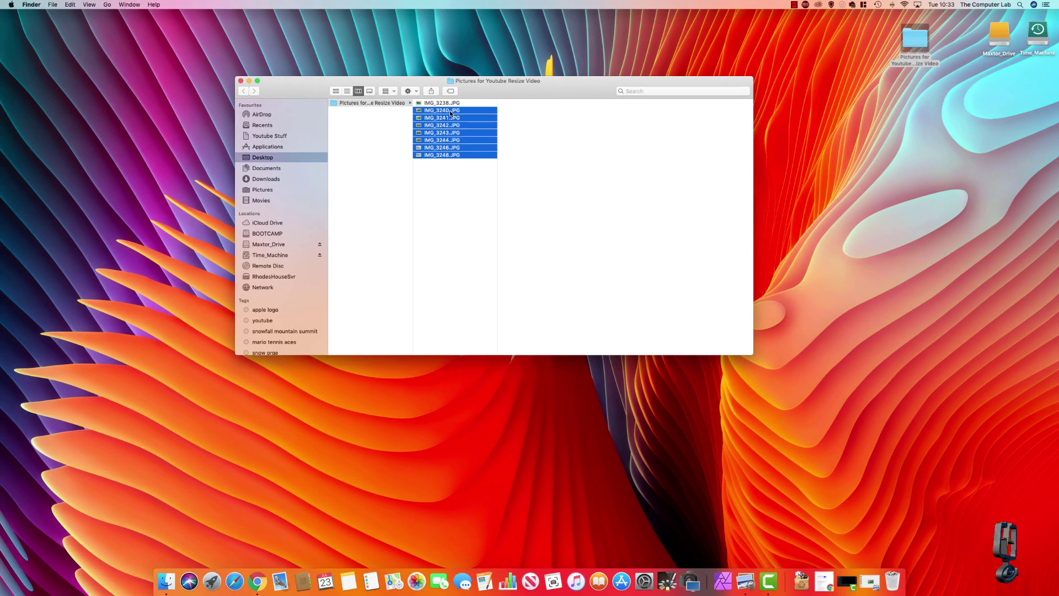
pyautogui.moveTo(454, 170); pyautogui.dragTo(439, 109)
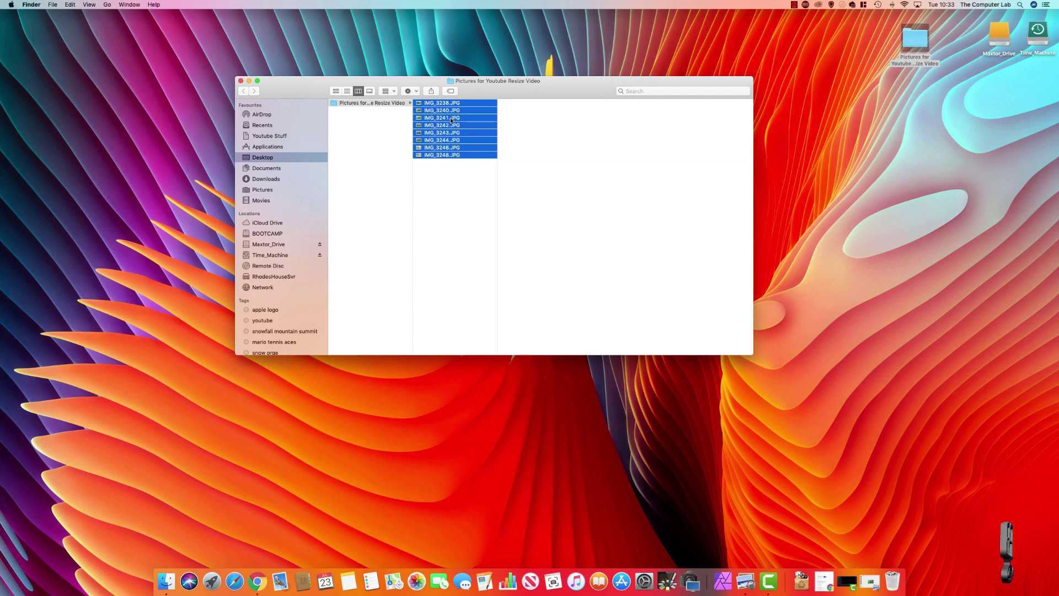
pyautogui.rightClick(475, 135)
pyautogui.moveTo(532, 158)
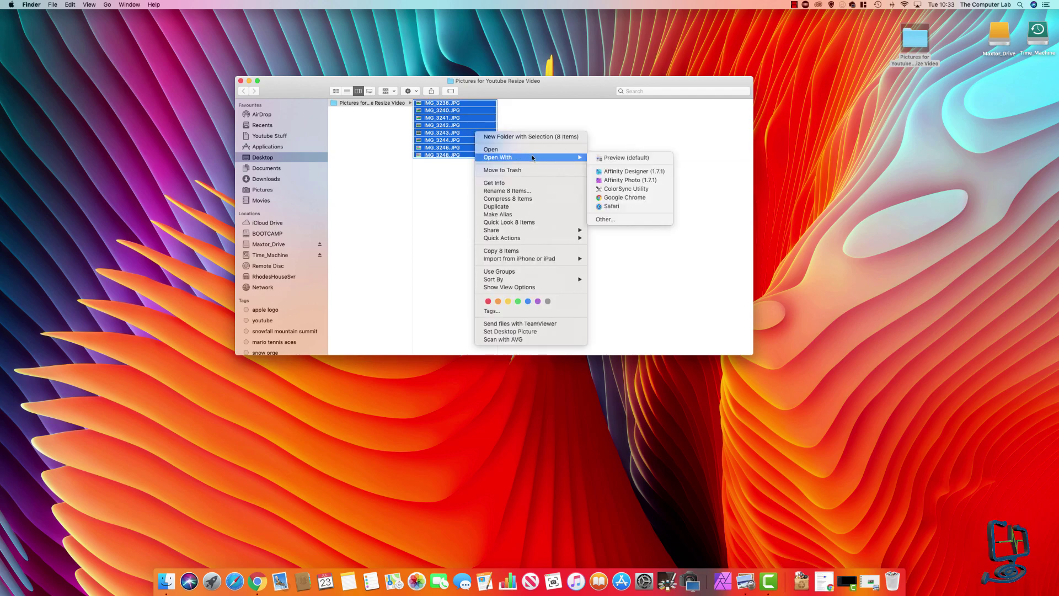
pyautogui.click(618, 157)
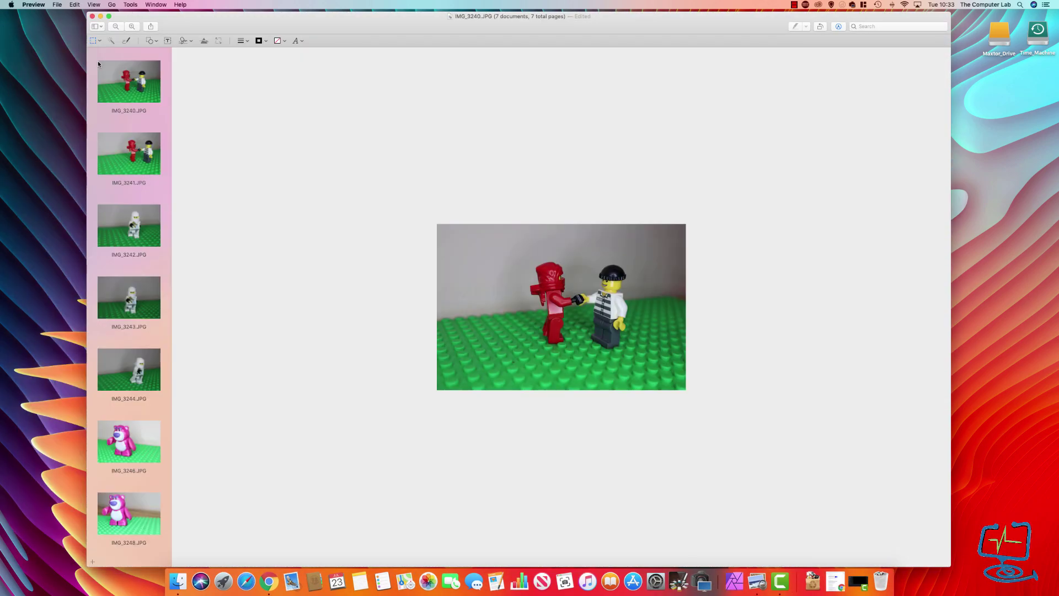
# Select all the images in the Preview window and resize them together to a height of 1200 pixels, scaled proportionally
pyautogui.click(141, 84)
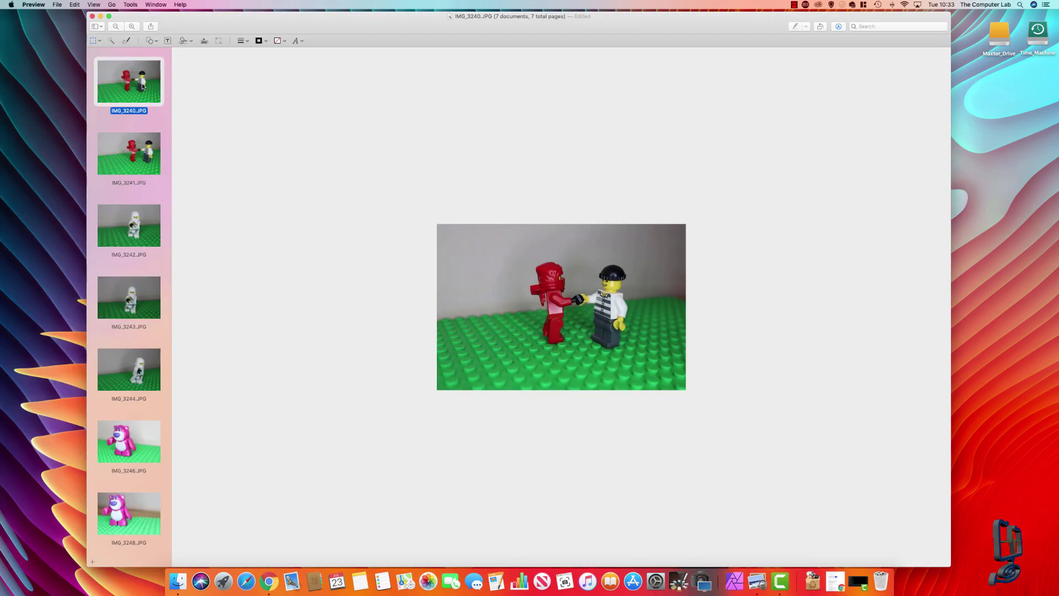
pyautogui.click(75, 5)
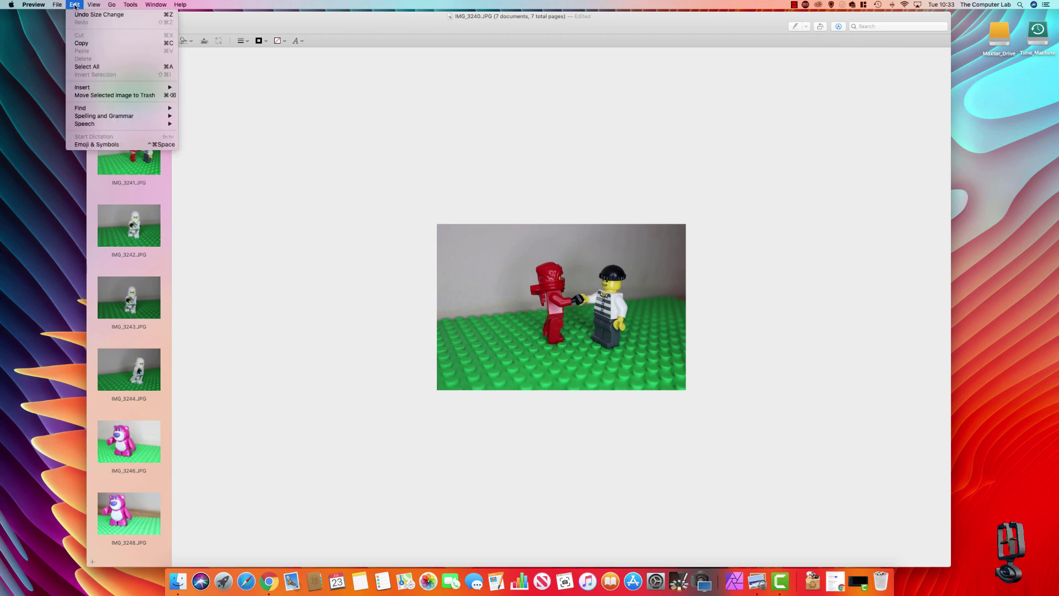
pyautogui.click(86, 67)
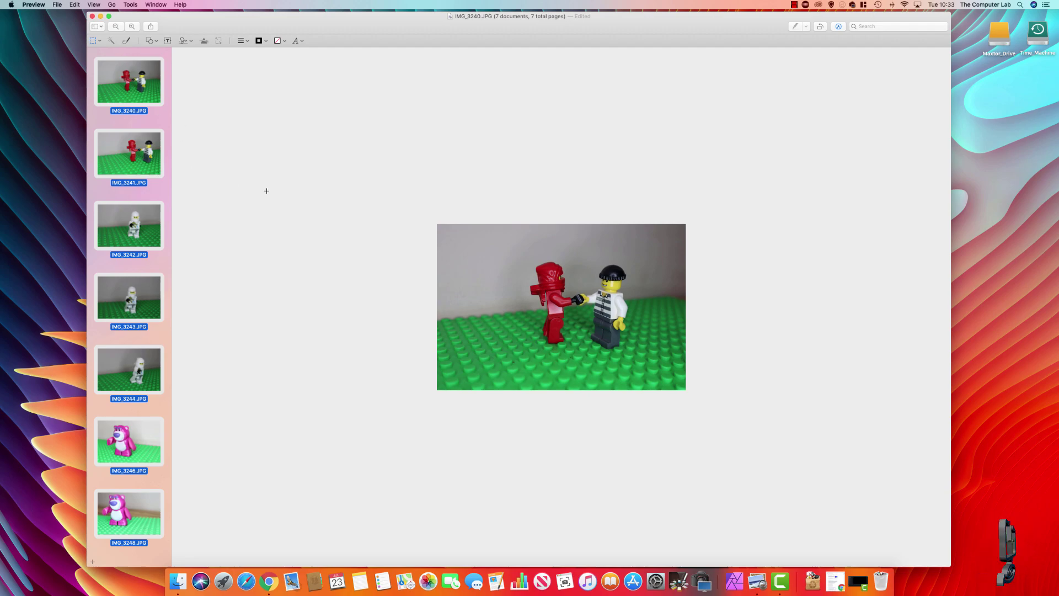
pyautogui.click(131, 5)
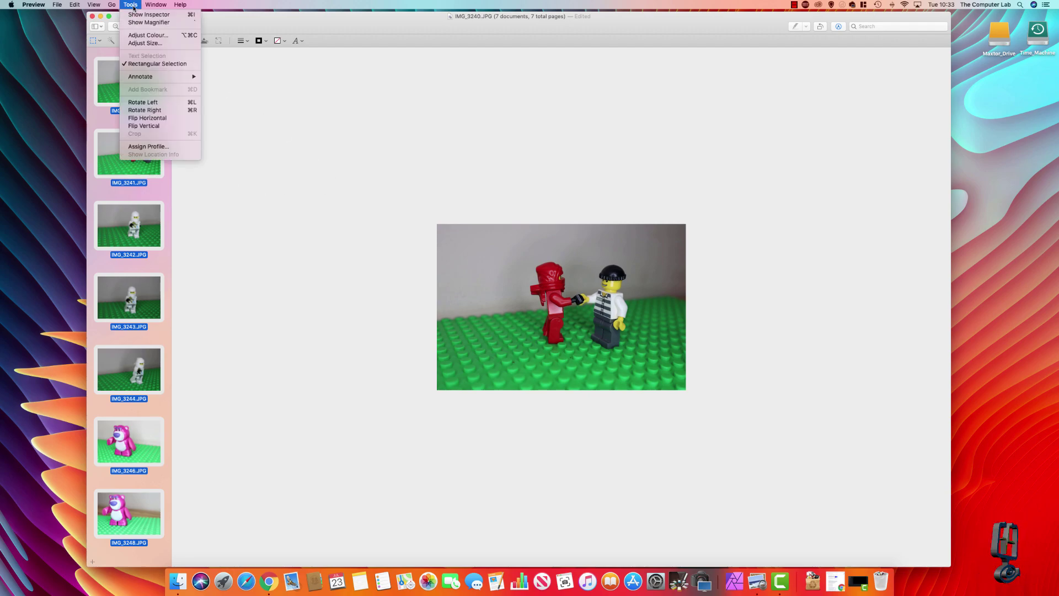
pyautogui.click(145, 43)
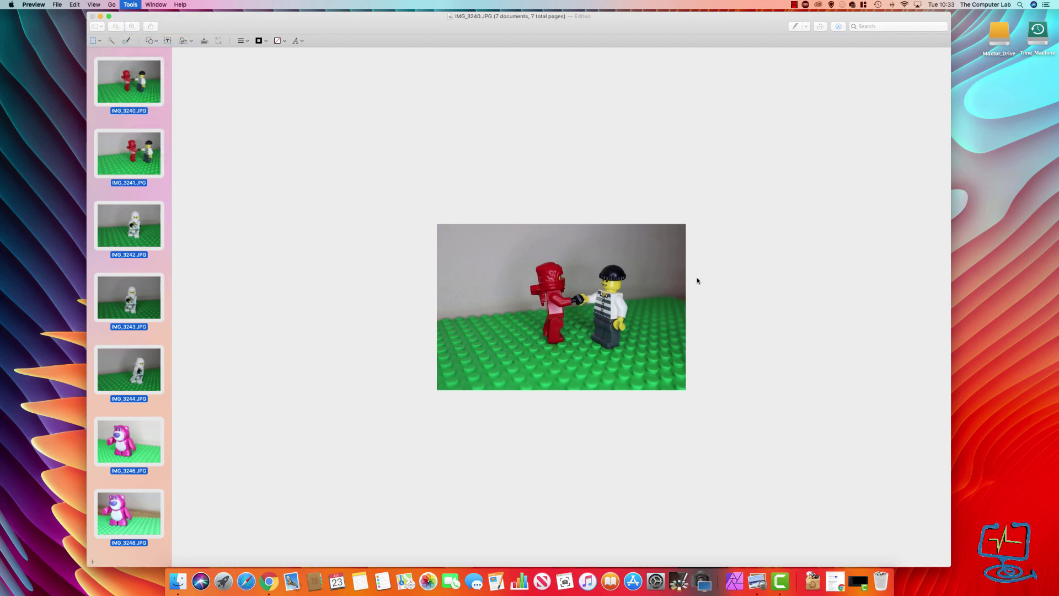
pyautogui.click(496, 101)
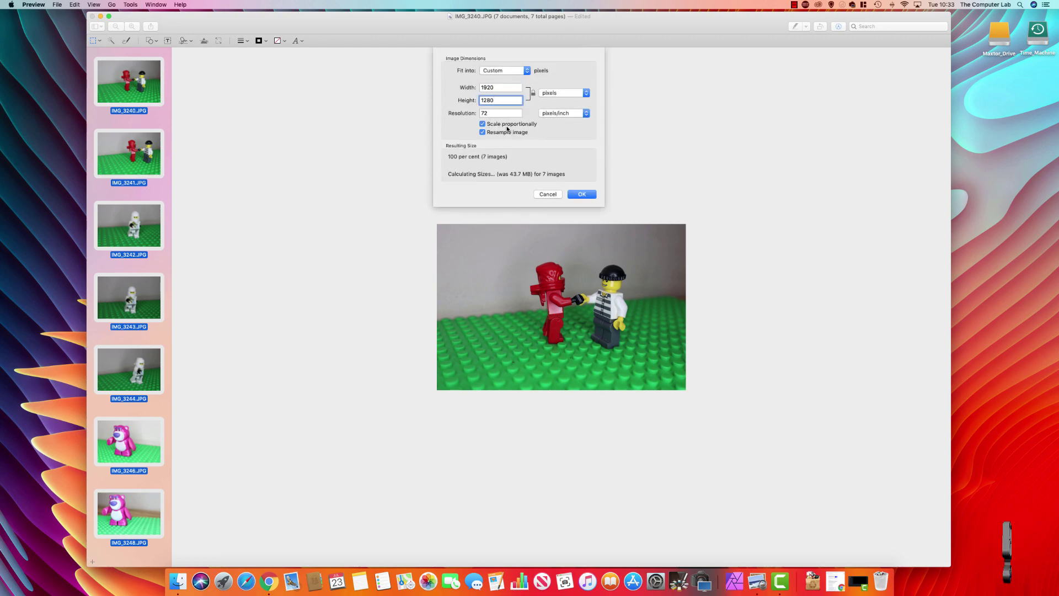
pyautogui.doubleClick(491, 100)
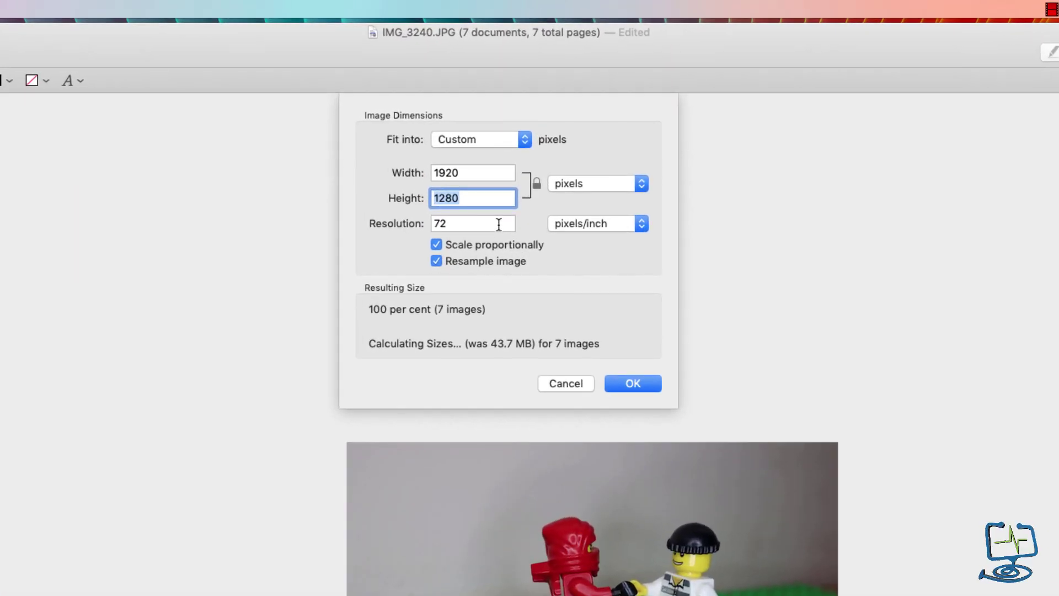
pyautogui.write('1200')
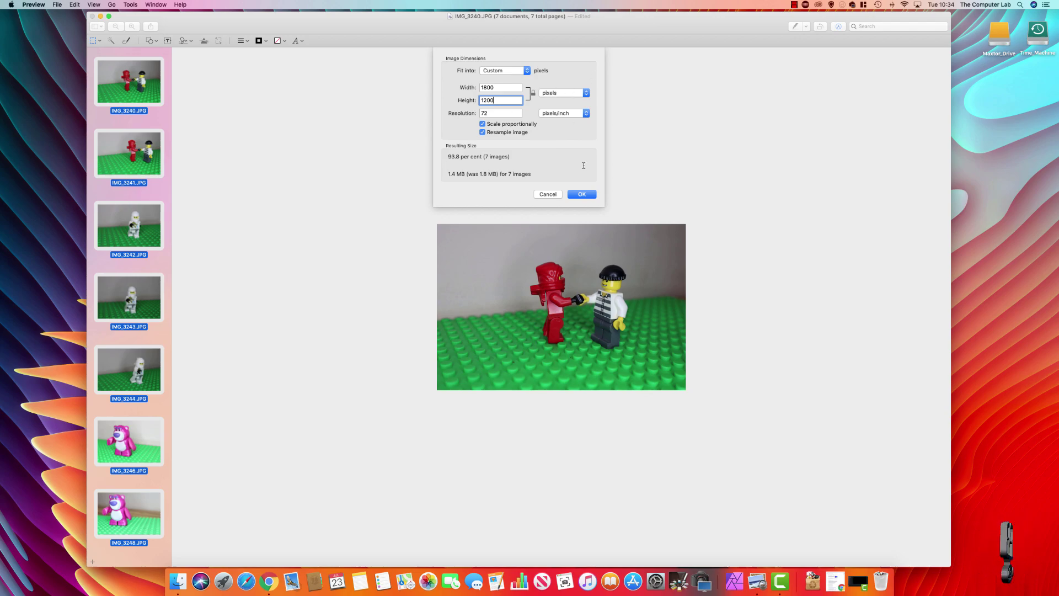
pyautogui.click(583, 194)
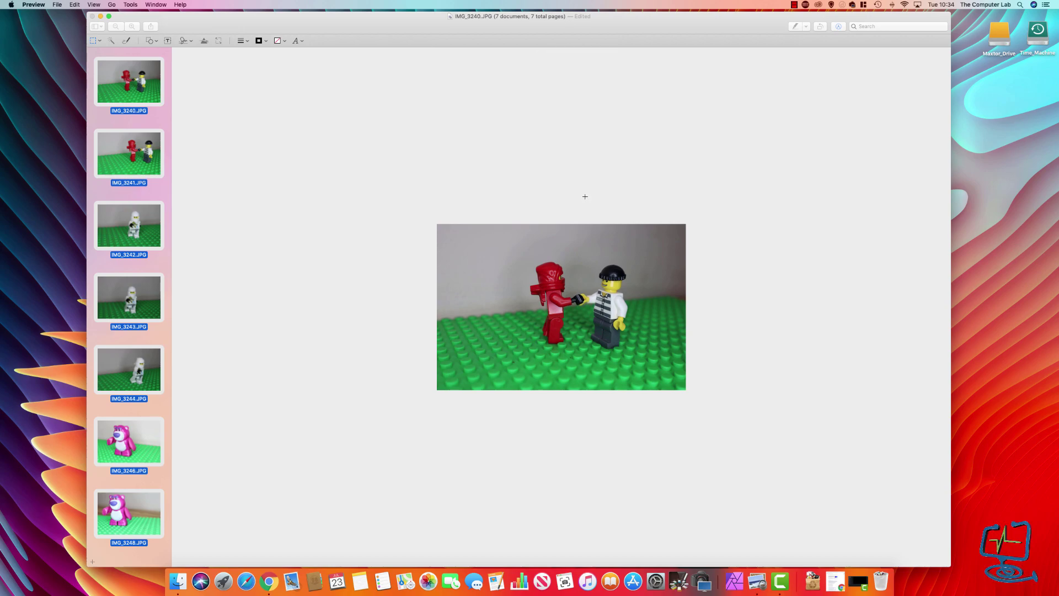